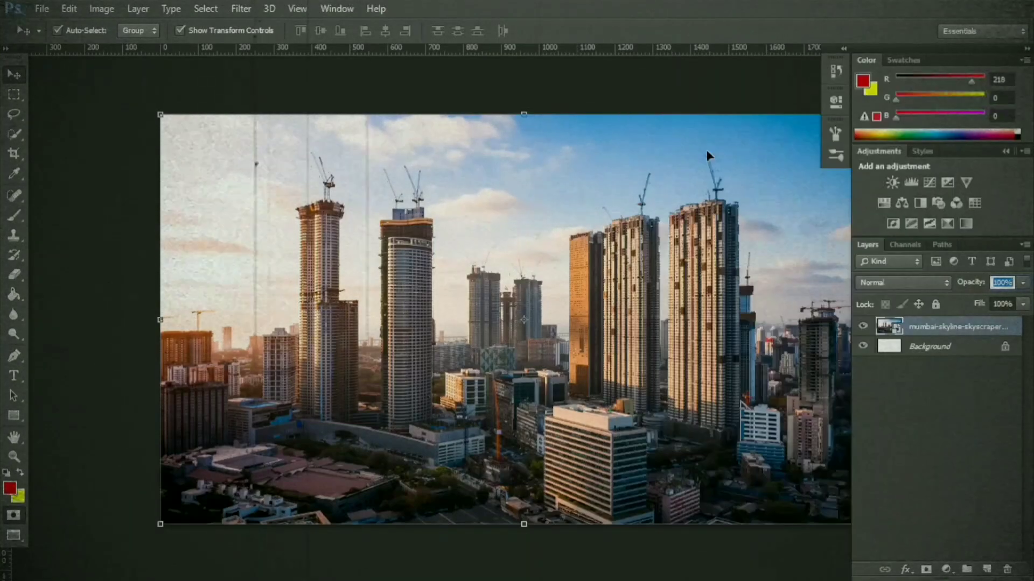
Step: Apply a Gaussian Blur with a 6.1 pixel radius to the Mumbai skyline layer
left_click(241, 9)
left_click(468, 300)
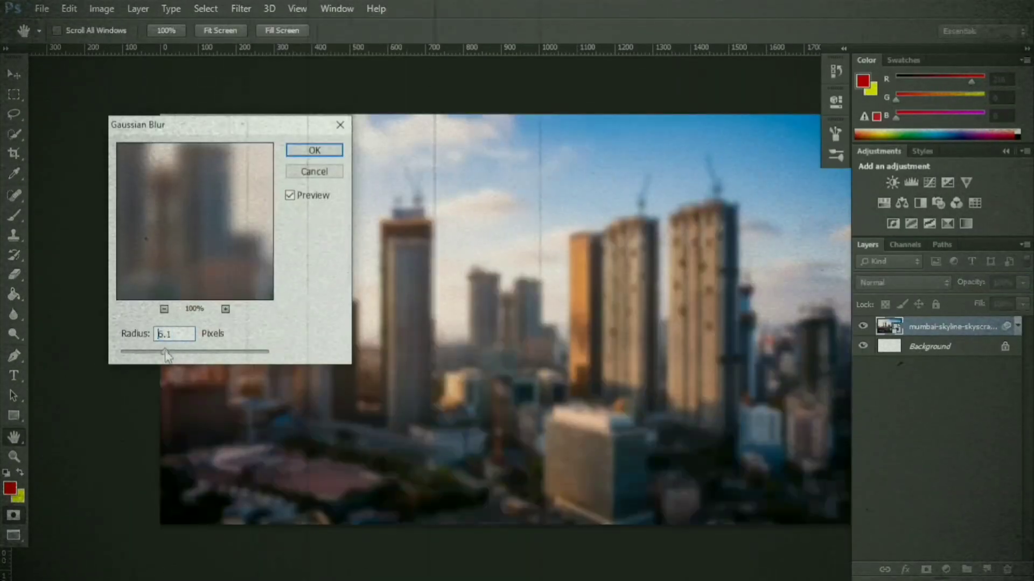
left_click(302, 149)
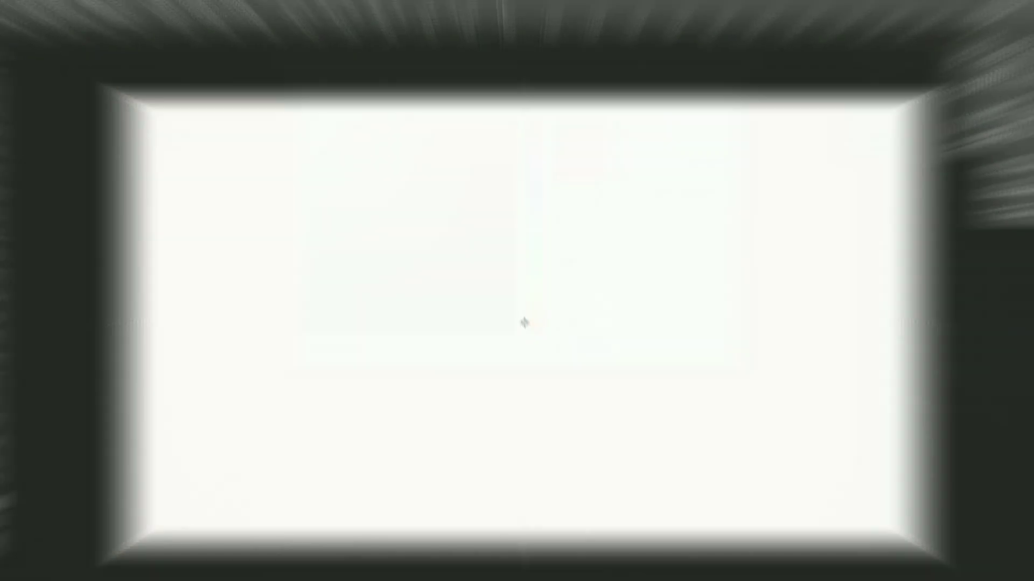
Step: Place the Mumbai skyline skyscraper image from the Downloads folder into the blank document as an embedded file
left_click(42, 9)
left_click(69, 9)
left_click(41, 9)
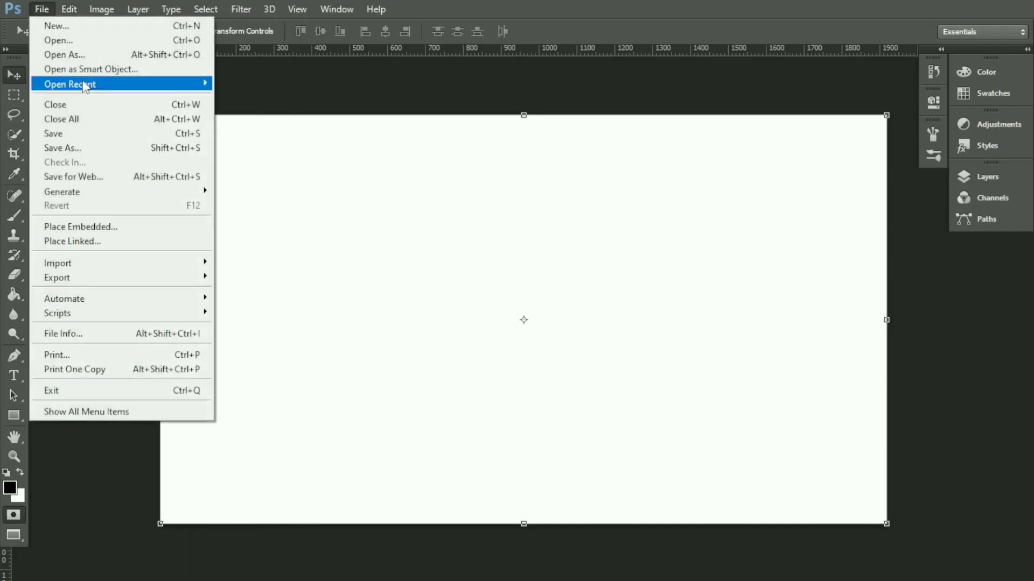
left_click(88, 225)
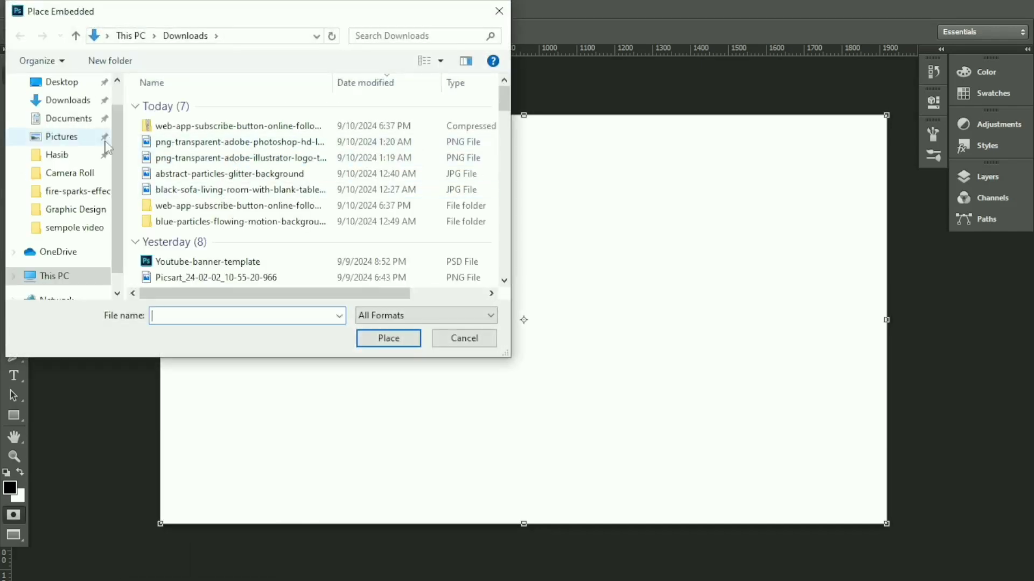
left_click(57, 102)
scroll(250, 156, "down", 5)
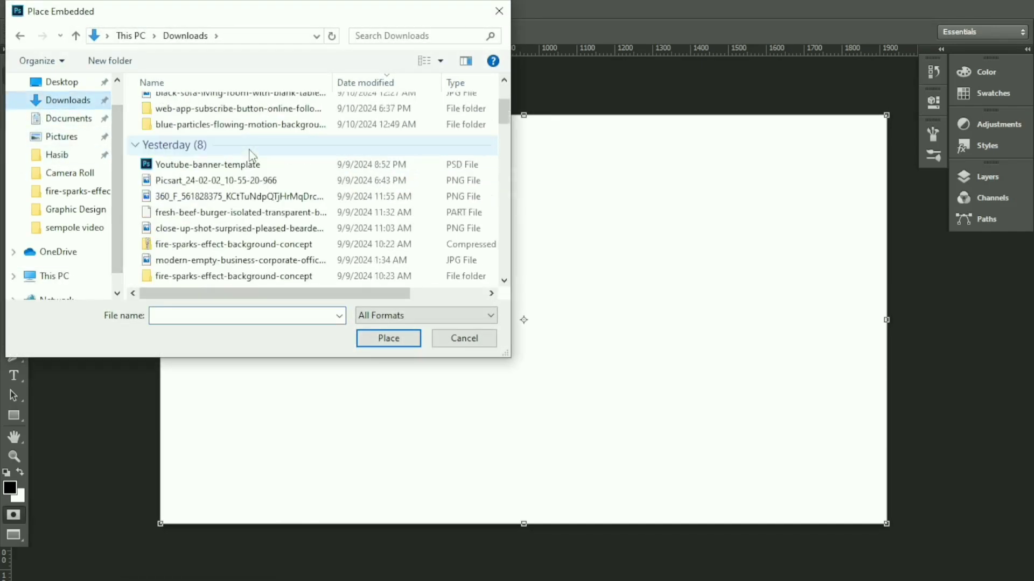
left_click(249, 214)
left_click(387, 338)
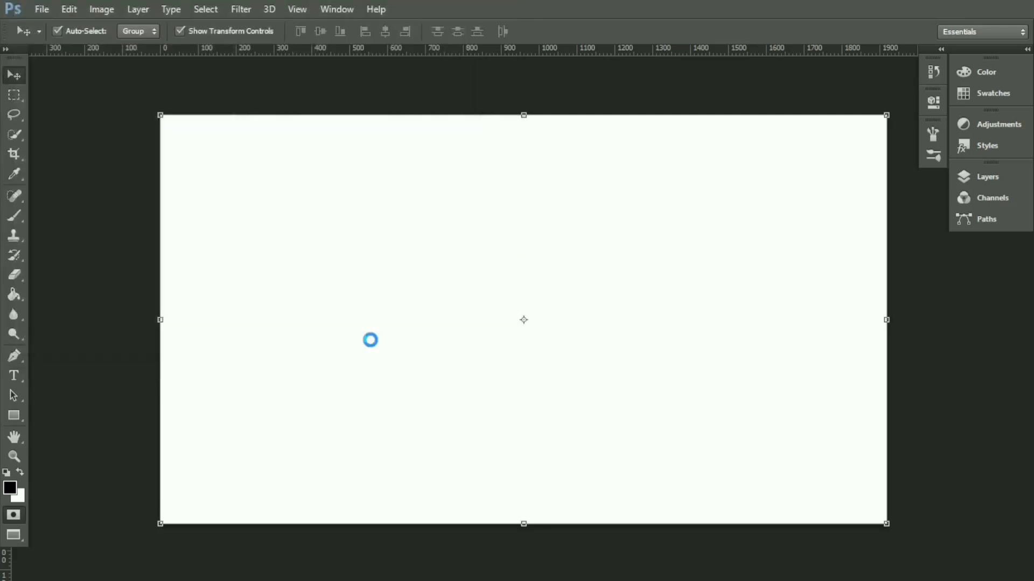
Step: Stretch the skyline photo horizontally to both edges of the canvas and commit the placement
left_click_drag(831, 320, 888, 326)
left_click_drag(218, 320, 161, 320)
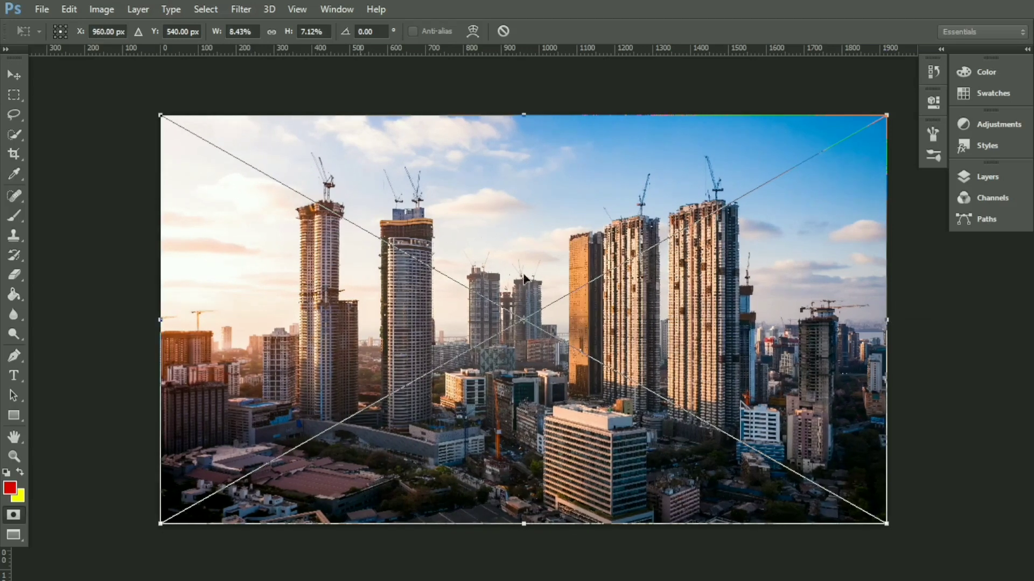
left_click(14, 74)
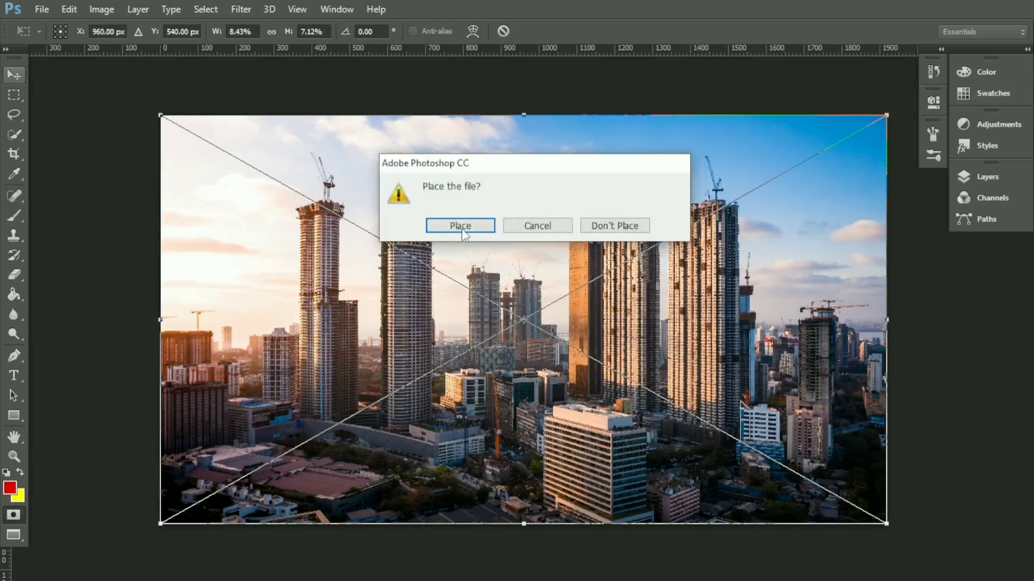
left_click(461, 226)
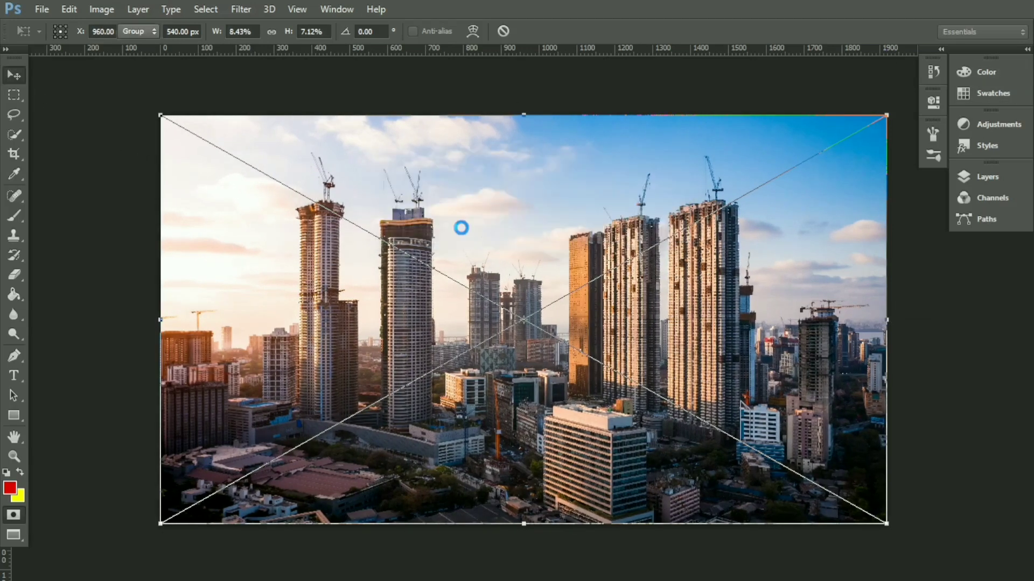
Step: Convert the Mumbai skyline layer to a smart object
left_click(1027, 49)
right_click(950, 329)
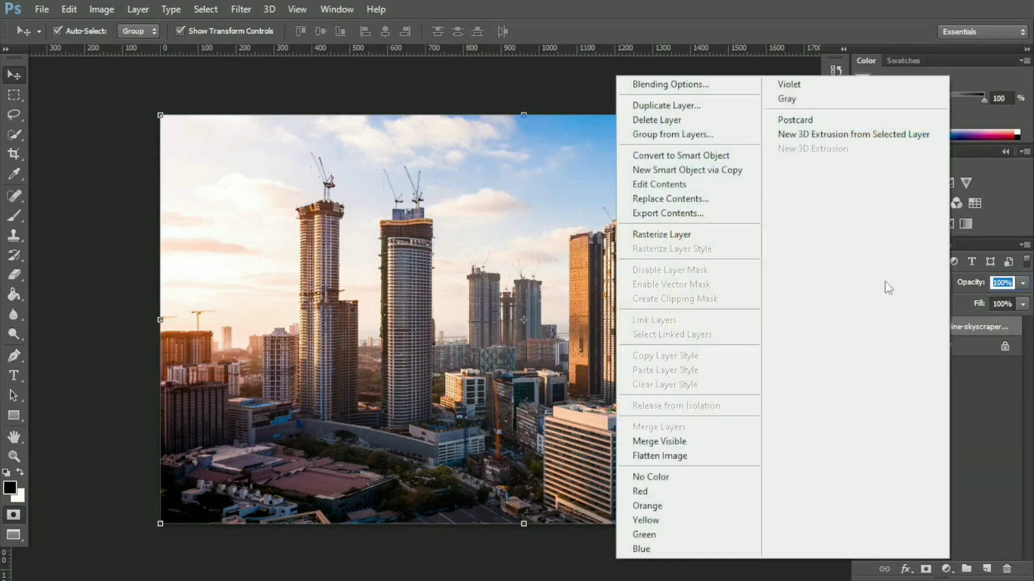
left_click(710, 156)
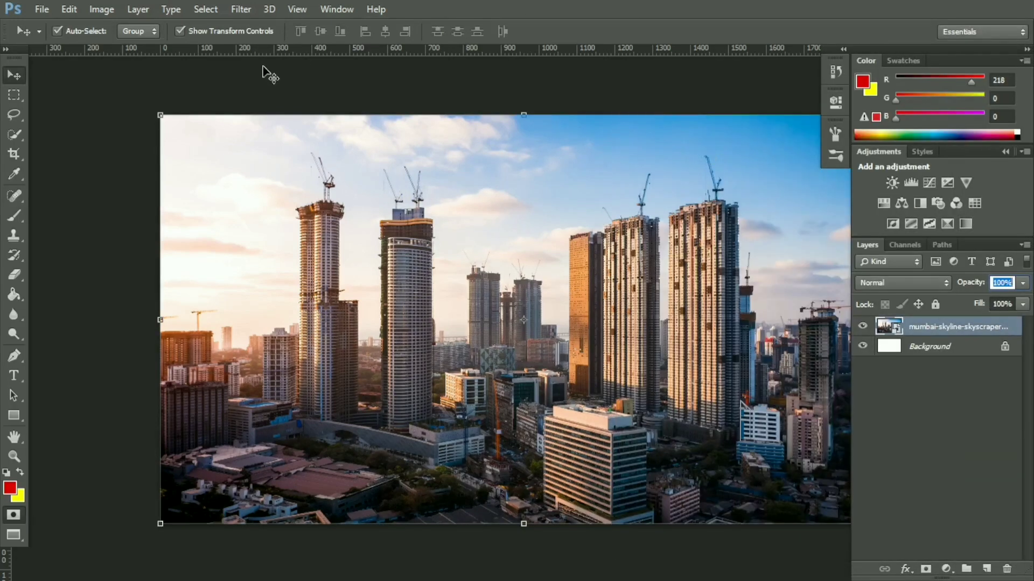
Step: Apply a Gaussian Blur smart filter with a 6.1 pixel radius to the skyline layer
left_click(241, 9)
mouse_move(270, 191)
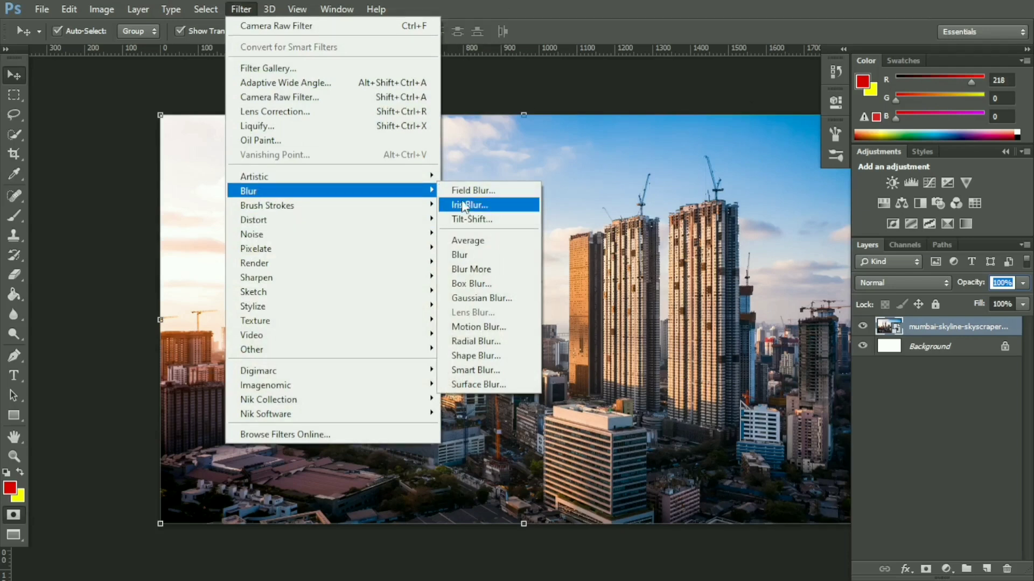
left_click(466, 294)
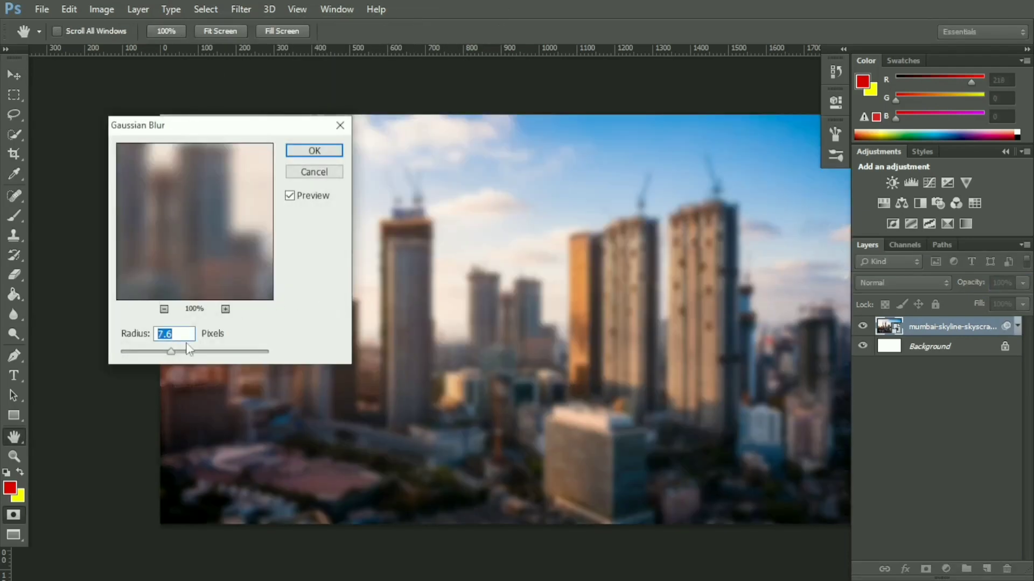
left_click(165, 351)
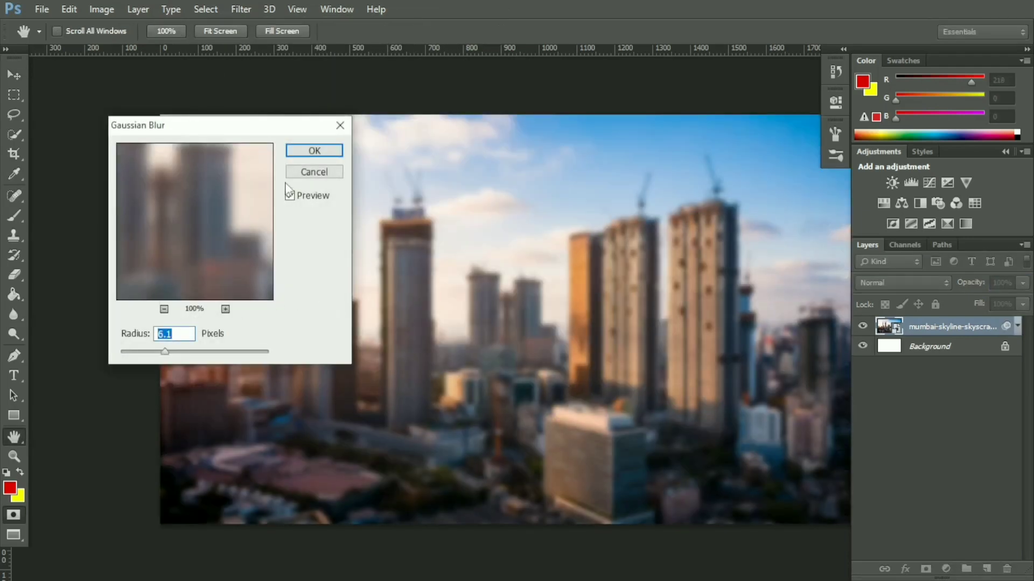
left_click(307, 152)
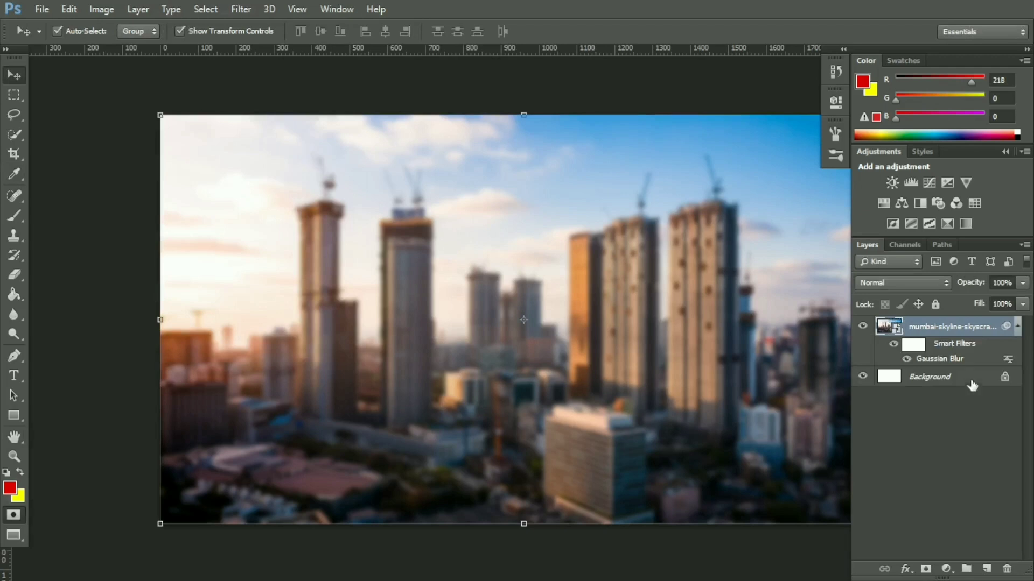
Step: Add a solid color fill layer in red #da0000 and move it below the skyline layer
left_click(946, 569)
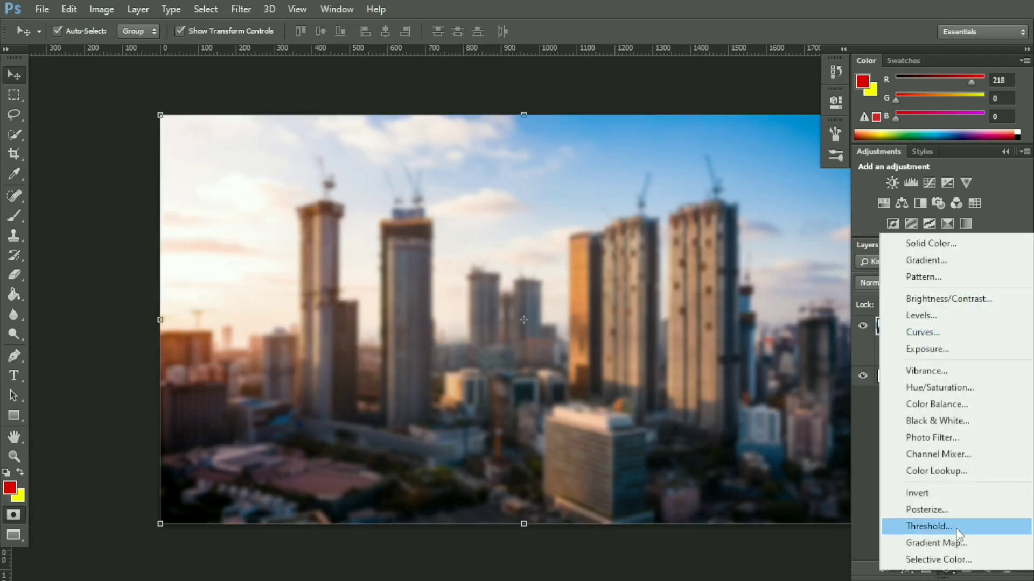
left_click(933, 244)
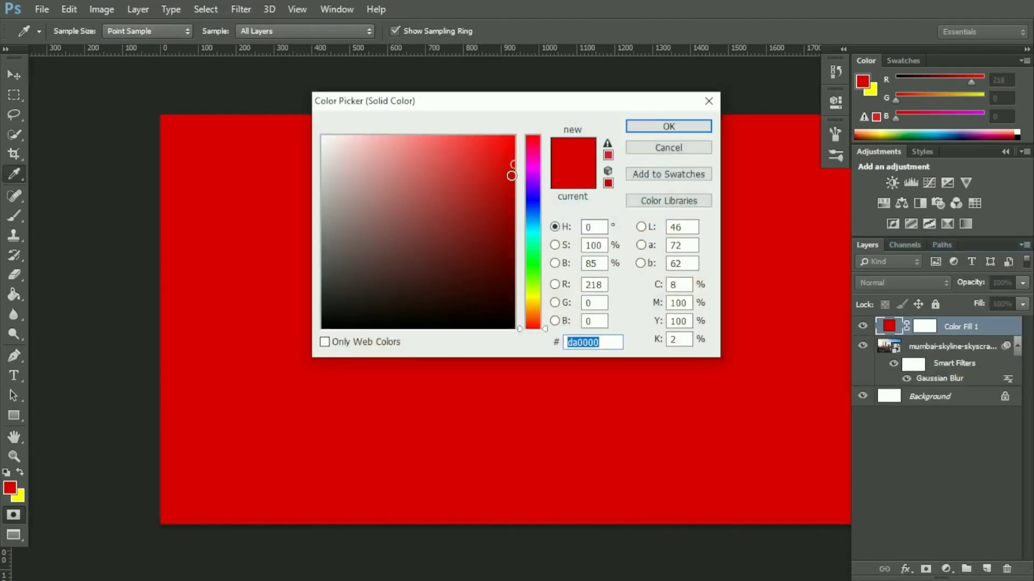
left_click(656, 126)
left_click_drag(975, 329, 978, 383)
Step: Set the skyline layer's blend mode to Multiply and deselect all layers
left_click(913, 323)
key("d")
left_click(910, 282)
left_click(871, 54)
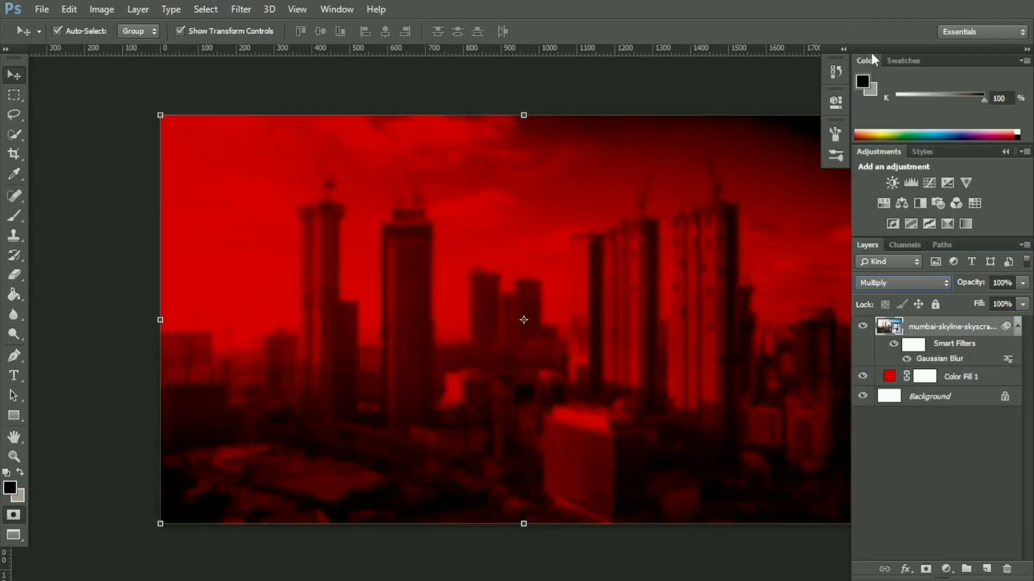
left_click(930, 437)
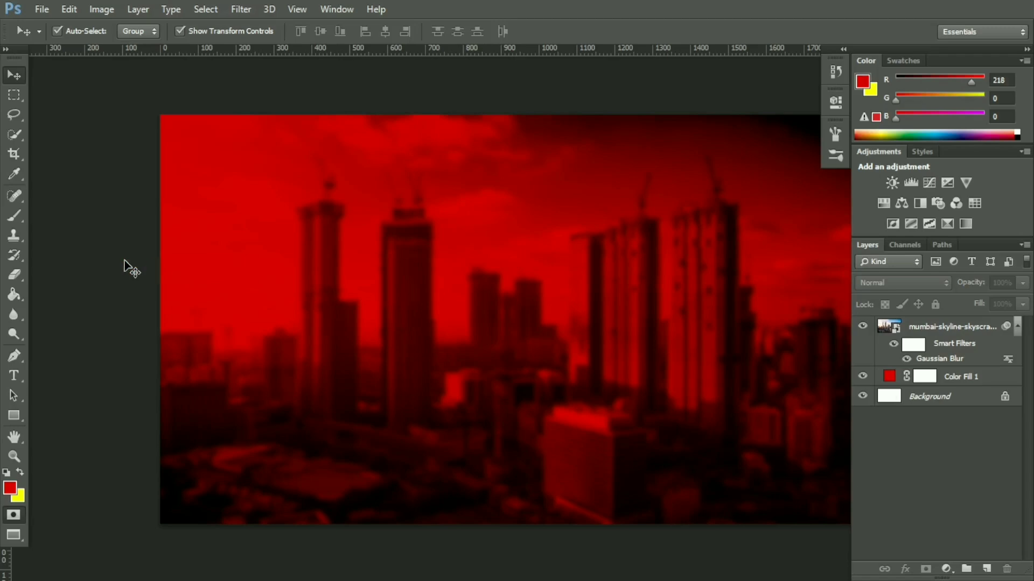
Step: Place the image 2894015 from the fire-sparks-effect-background-concept folder in Downloads as an embedded file
left_click(42, 9)
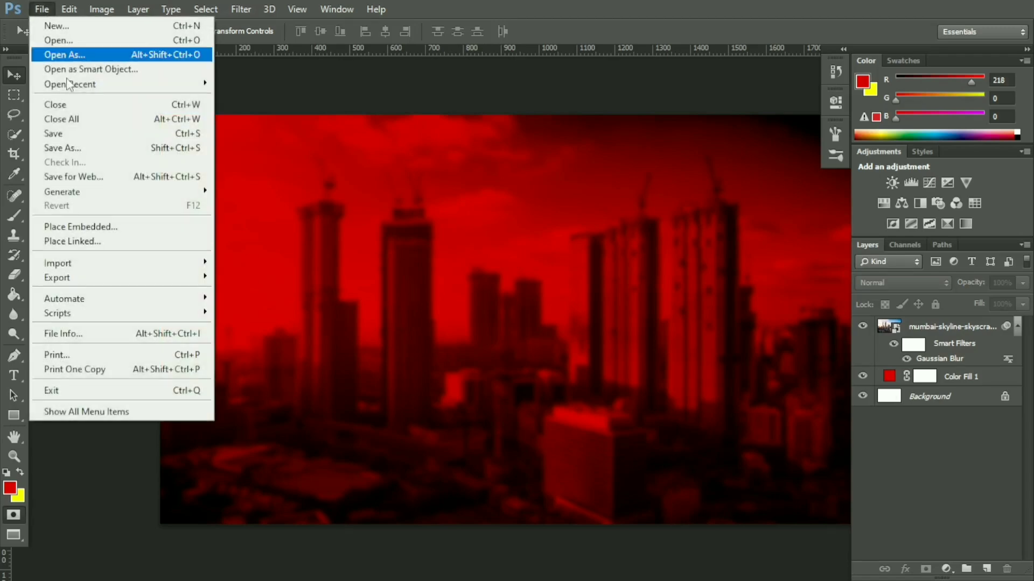
left_click(98, 223)
left_click(566, 164)
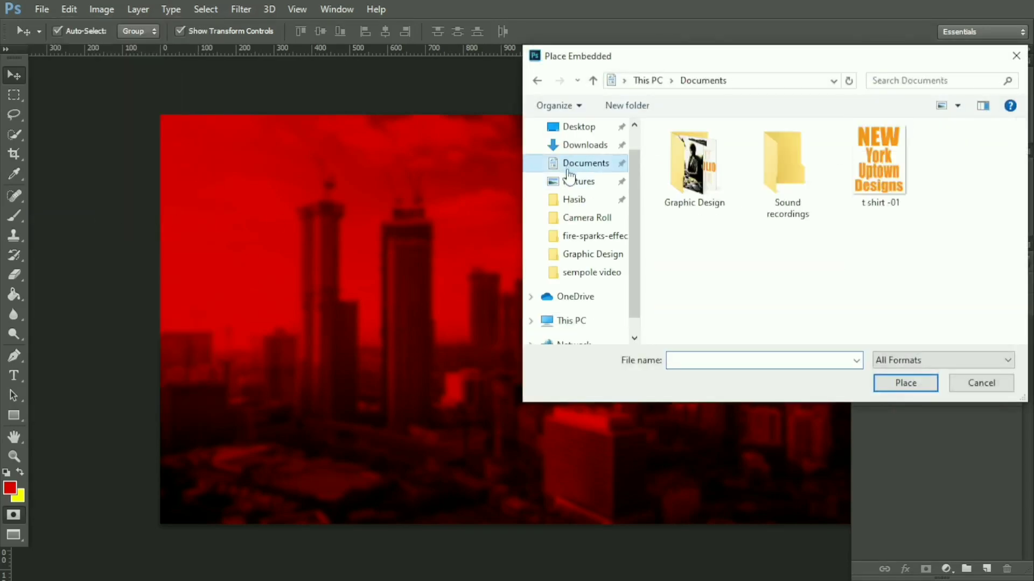
left_click(587, 145)
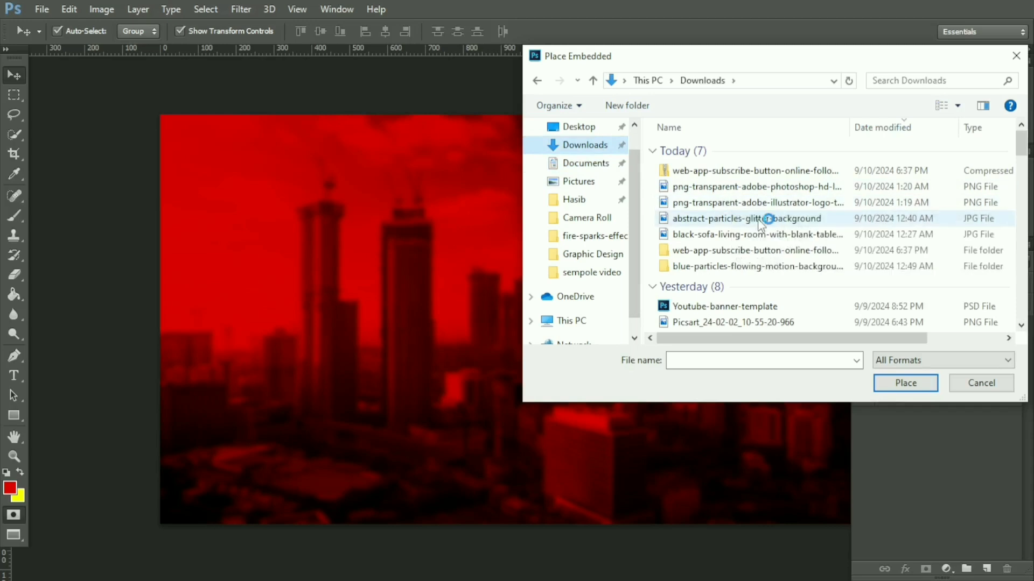
scroll(756, 220, "down", 1)
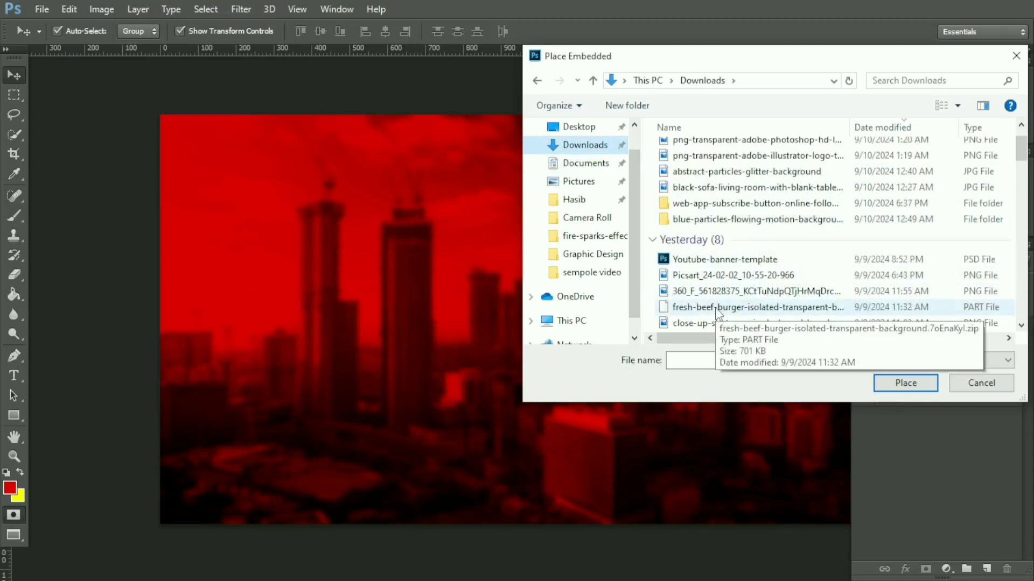
scroll(716, 312, "down", 2)
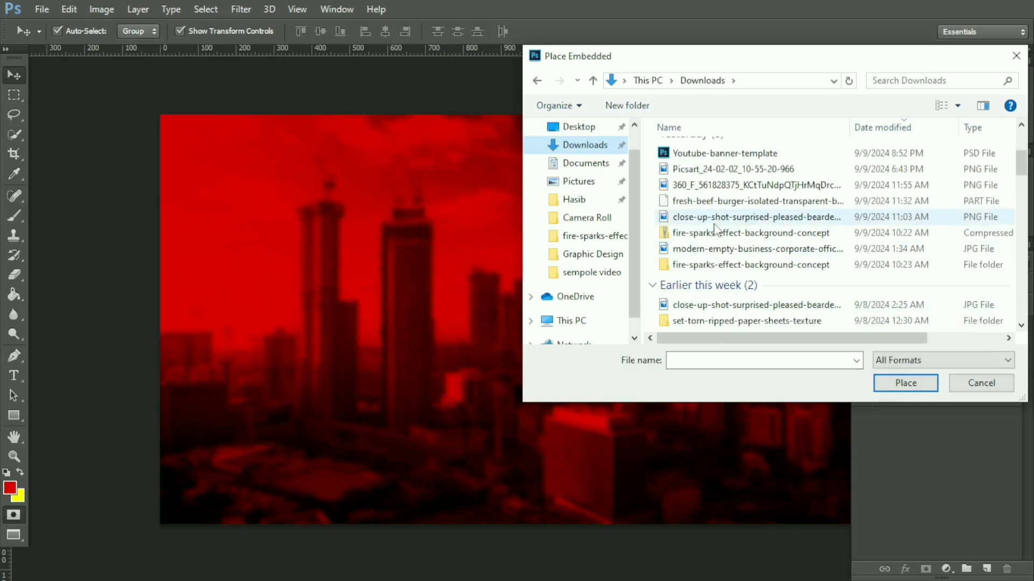
double_click(715, 272)
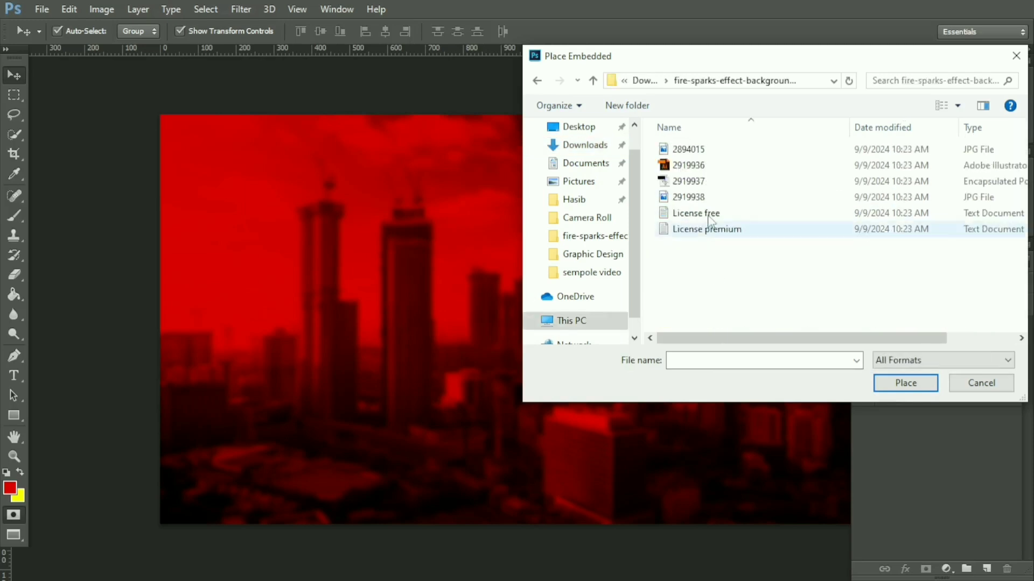
left_click(706, 151)
left_click(923, 386)
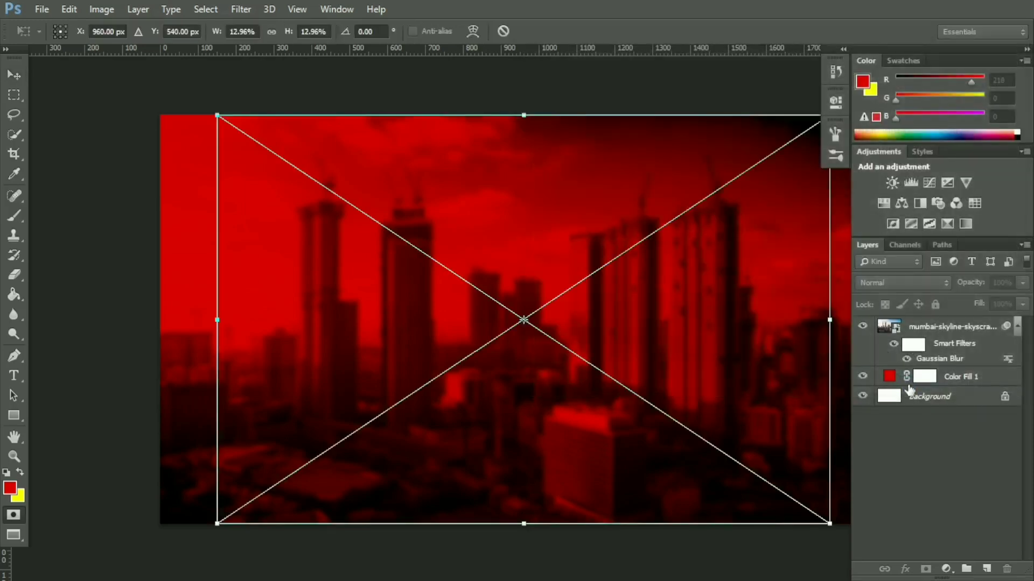
Step: Stretch the fire sparks image horizontally to both edges of the canvas and commit the placement
left_click(1027, 49)
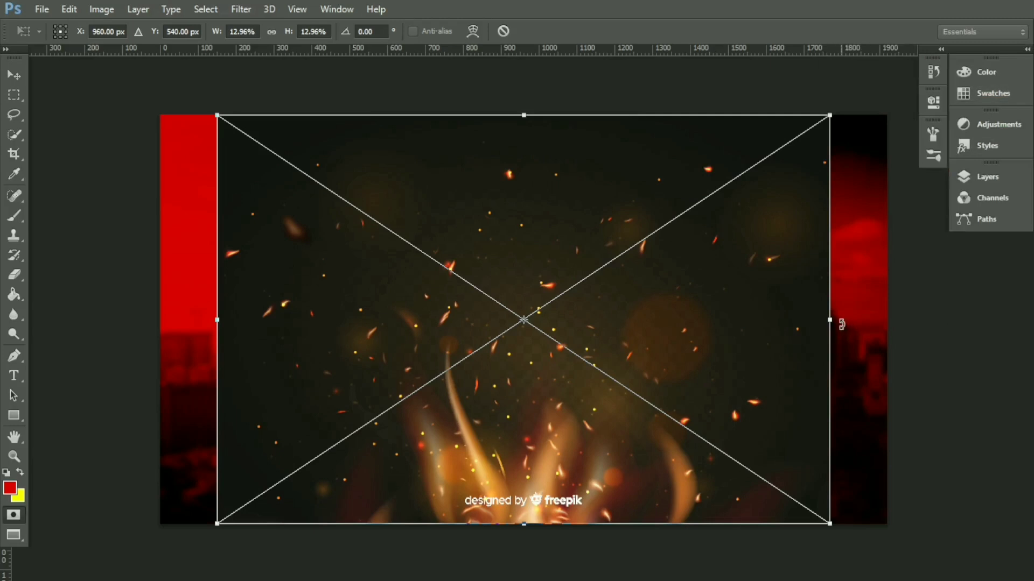
left_click_drag(830, 320, 886, 319)
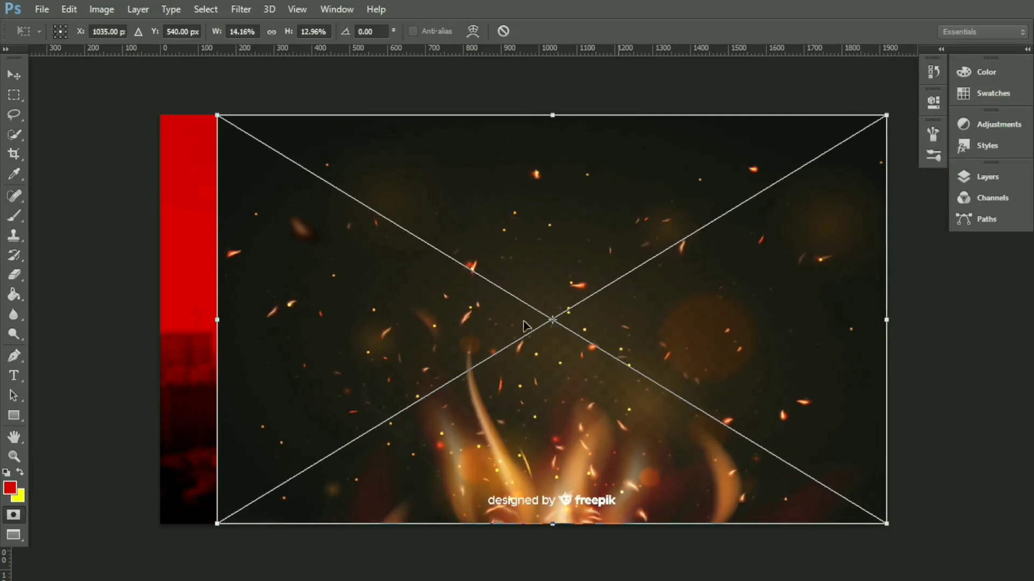
left_click_drag(217, 321, 163, 327)
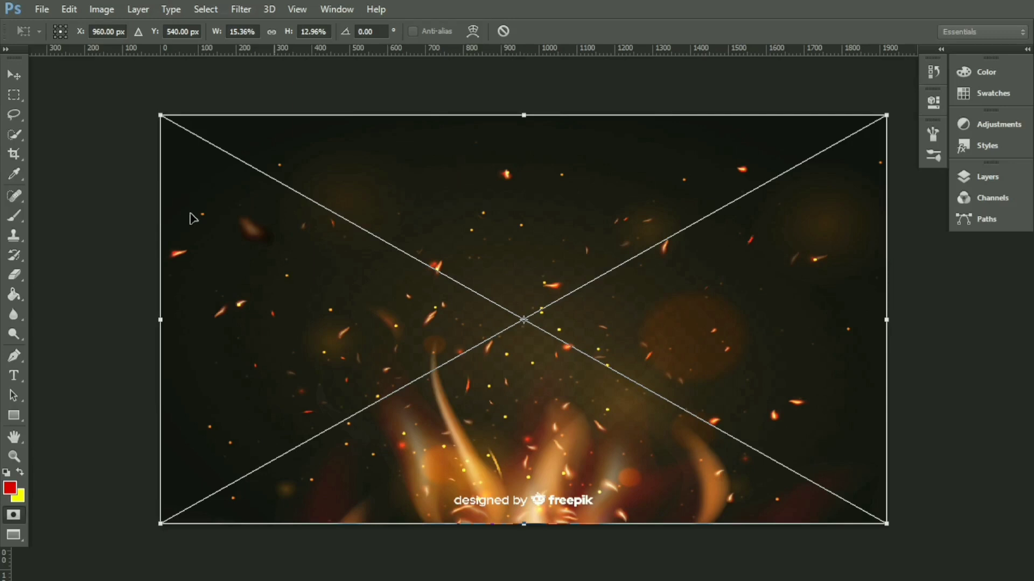
left_click(14, 75)
left_click(456, 226)
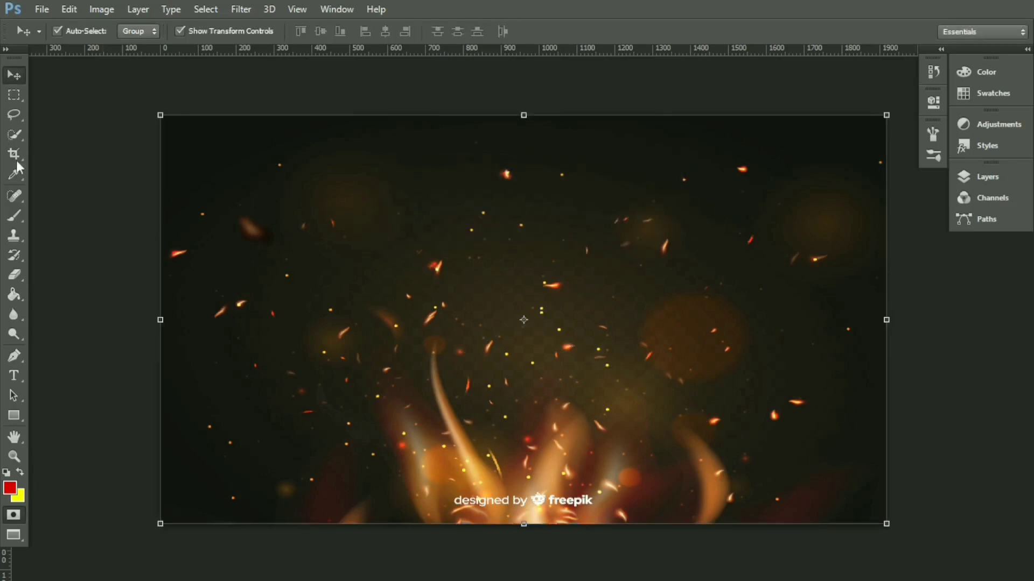
Step: Try to remove the freepik watermark with the Spot Healing Brush on a new layer, and delete that layer
left_click(1028, 49)
left_click(1027, 49)
left_click(14, 196)
left_click(1027, 49)
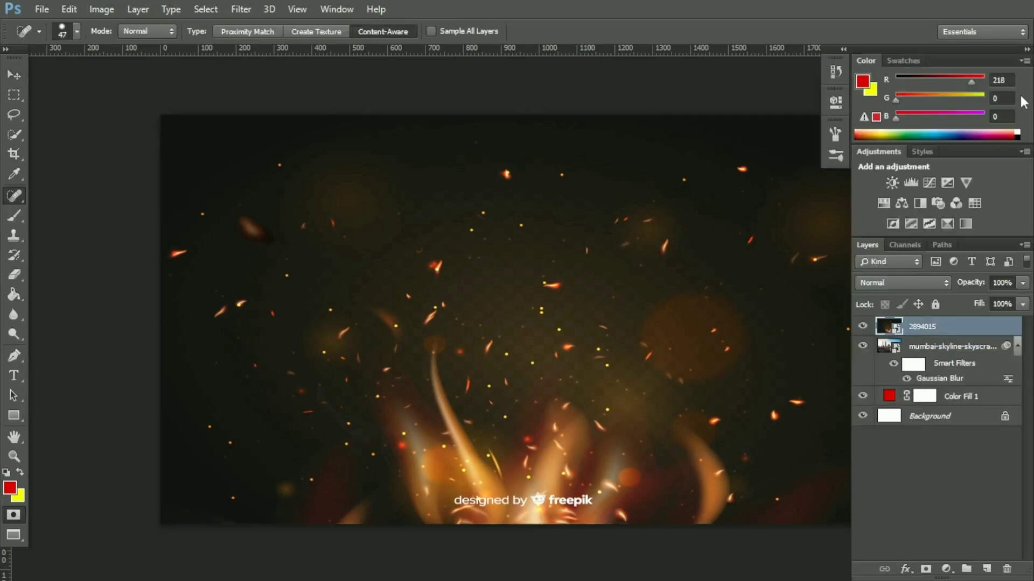
left_click(985, 569)
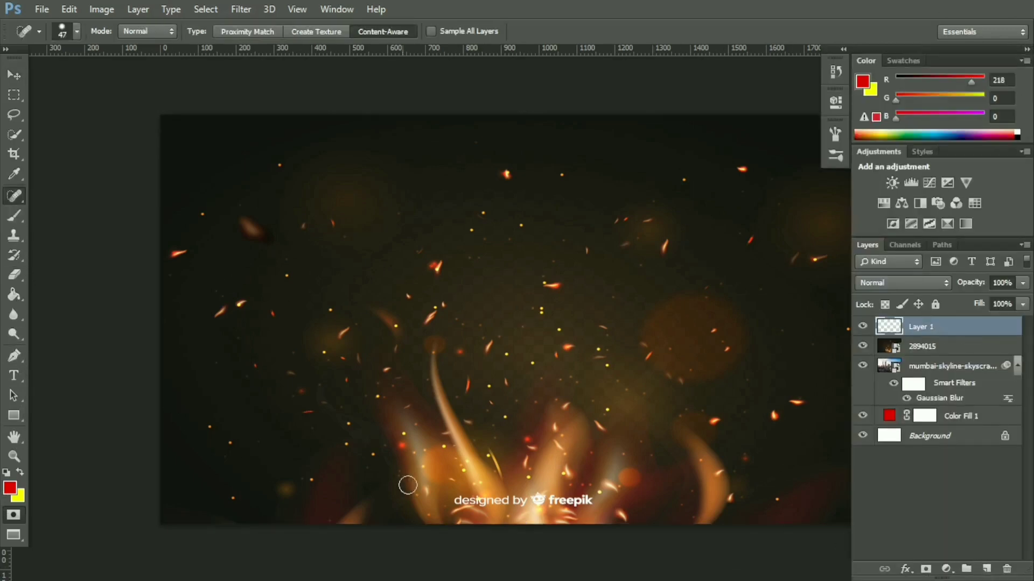
left_click_drag(451, 499, 589, 504)
left_click_drag(960, 319, 937, 360)
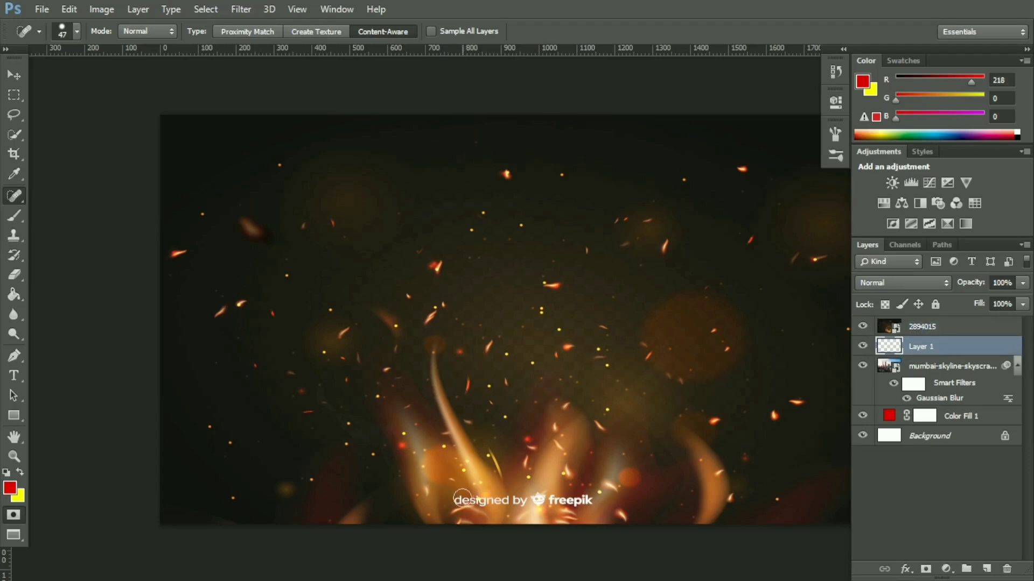
key("Delete")
Step: Set the blend mode of the fire sparks layer 2894015 to Multiply
left_click(971, 332)
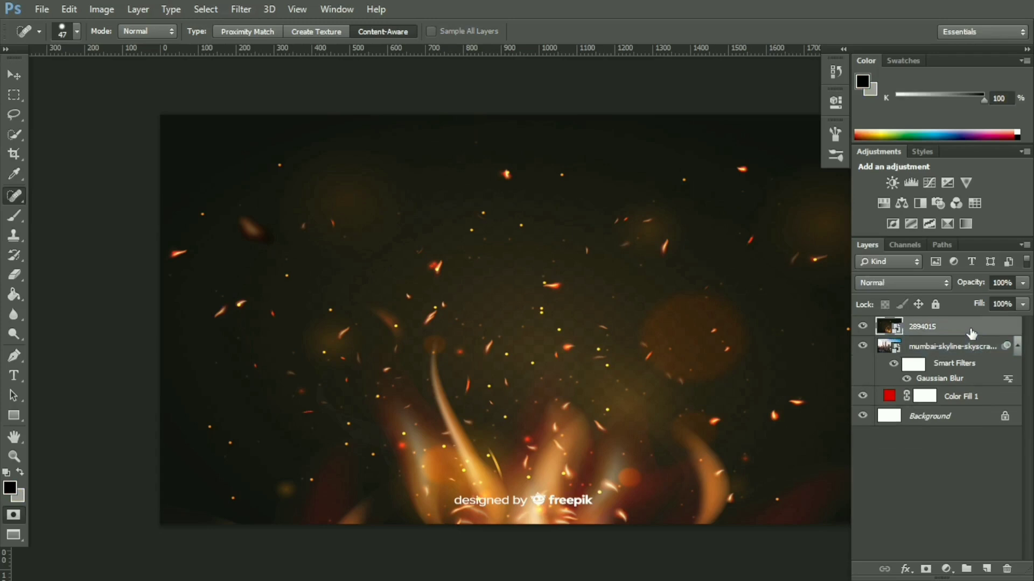
left_click(921, 282)
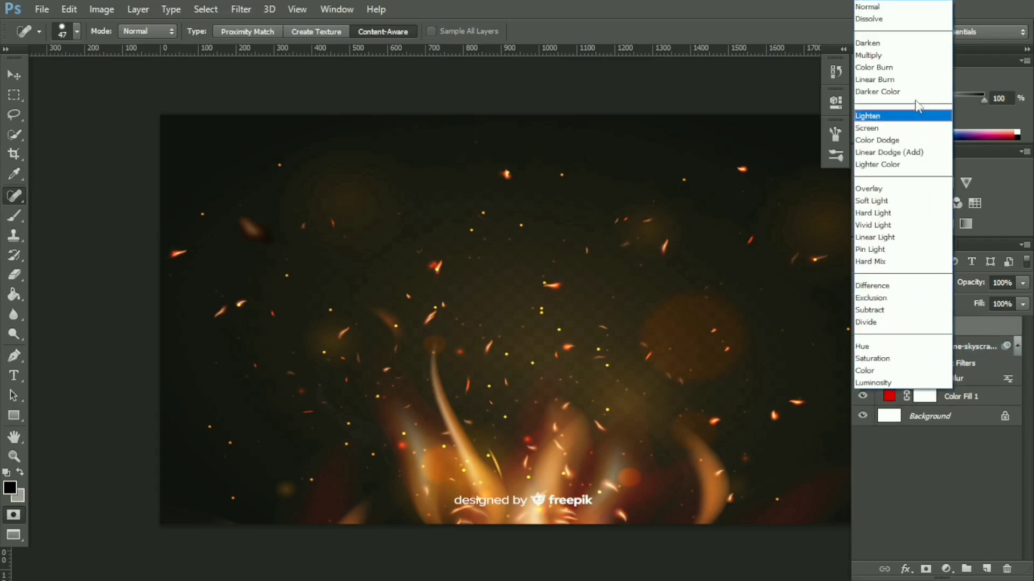
left_click(917, 56)
left_click(1026, 49)
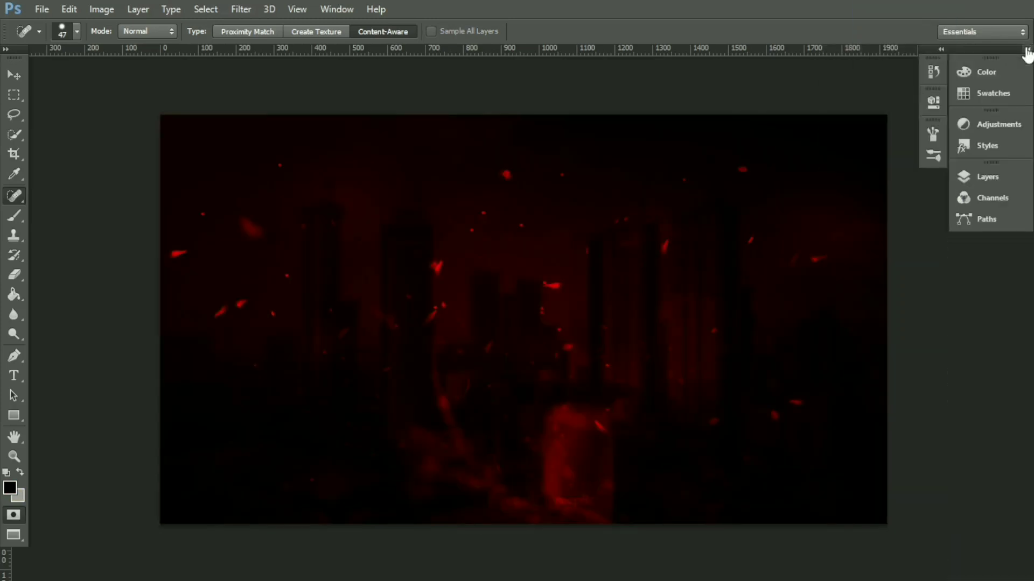
Step: Place the close-up-shot-surprised-pleased PNG of the bearded man from Downloads as an embedded file and commit the placement
left_click(43, 9)
left_click(80, 227)
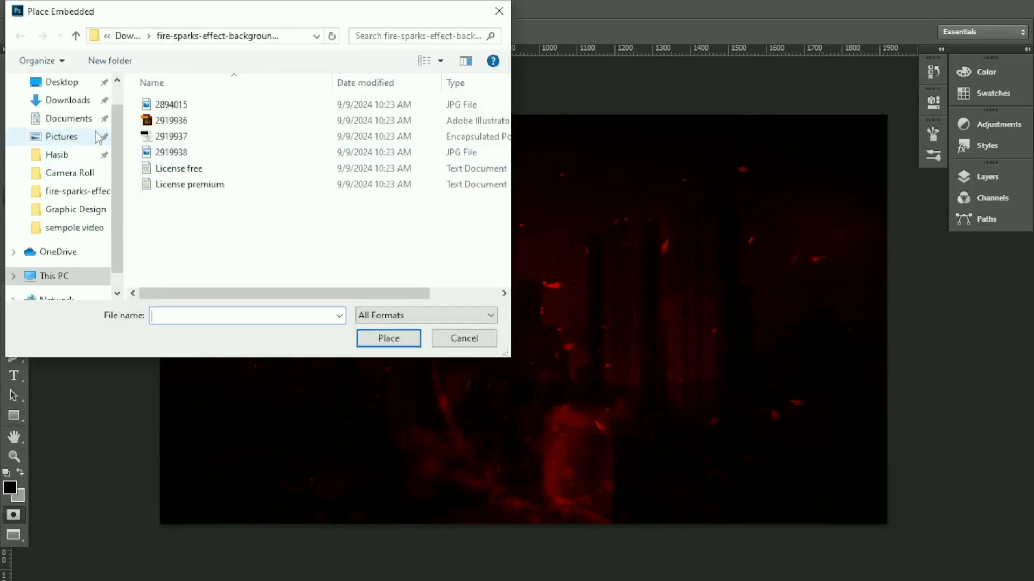
left_click(81, 102)
scroll(289, 233, "down", 2)
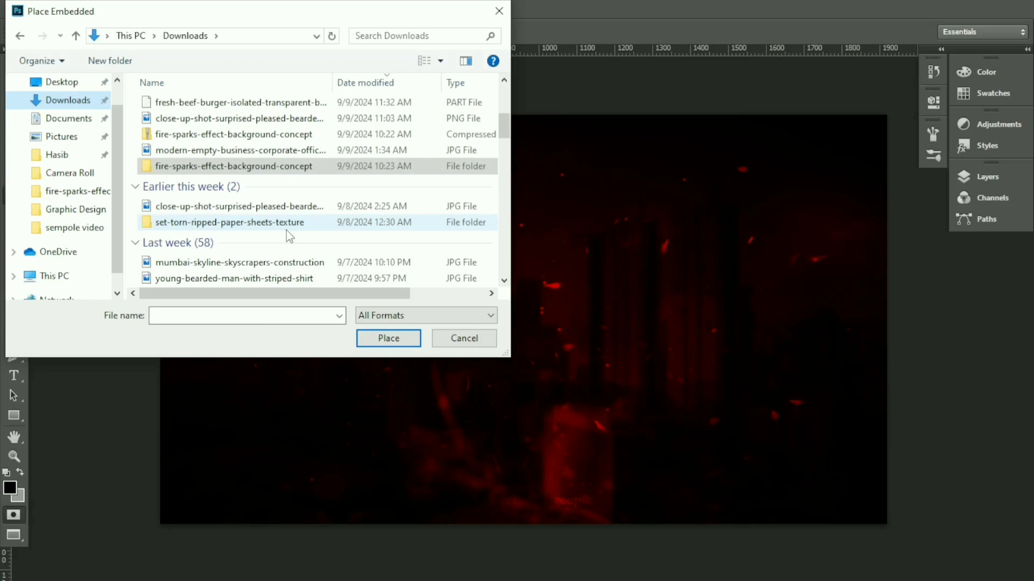
left_click(286, 118)
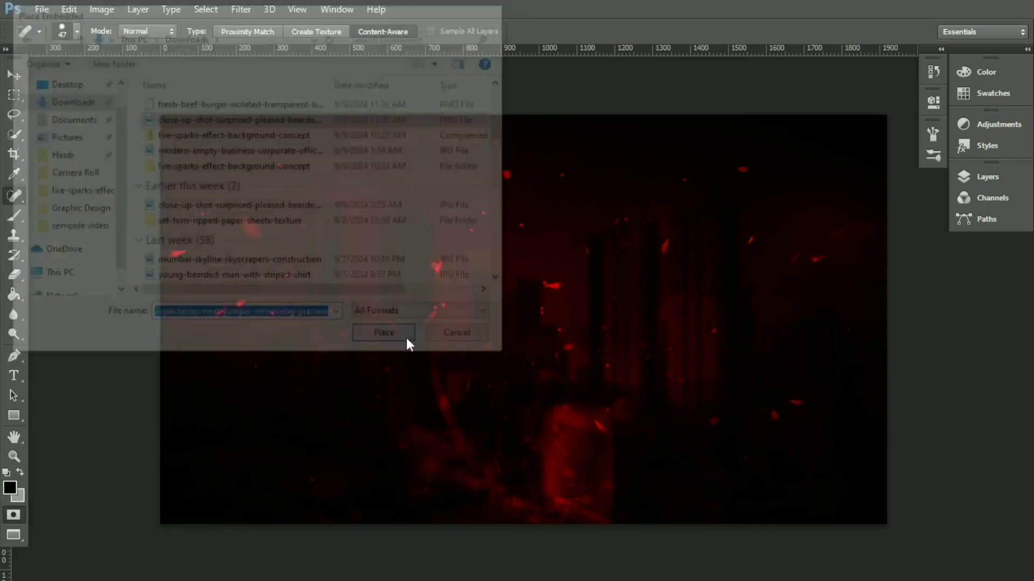
left_click(14, 75)
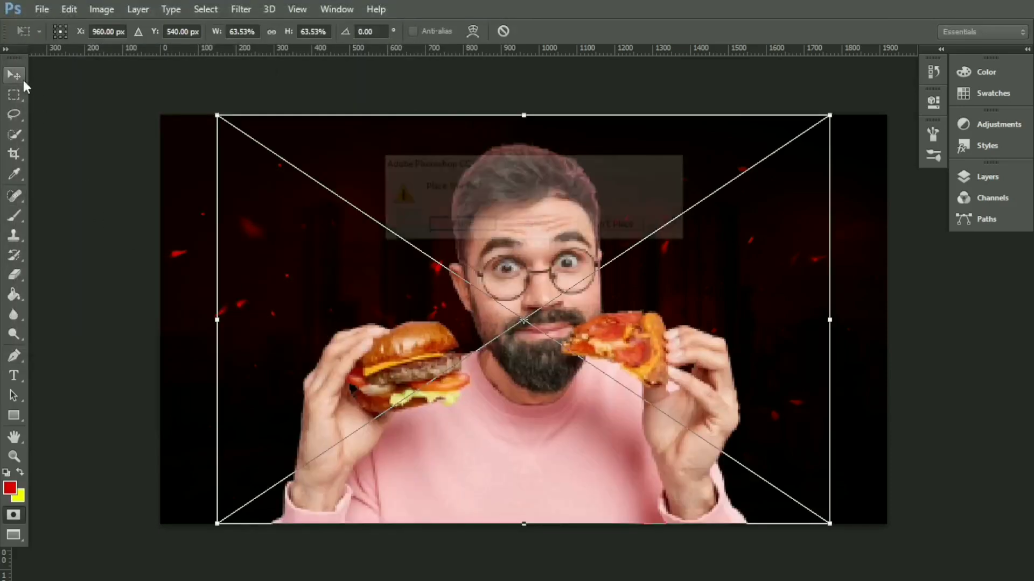
left_click(438, 225)
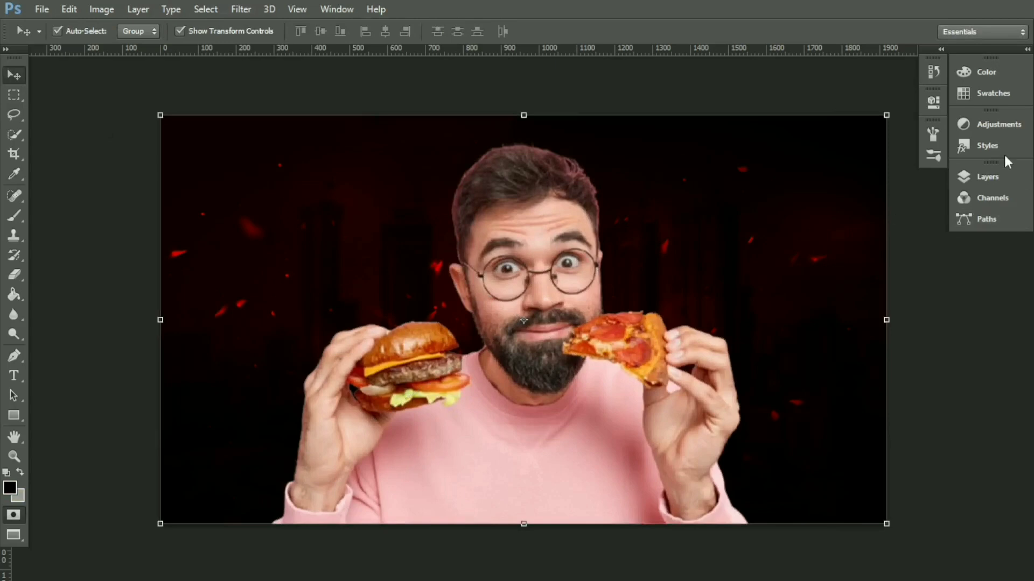
Step: Add a Drop Shadow effect to the bearded man's layer through its blending options
left_click(1023, 50)
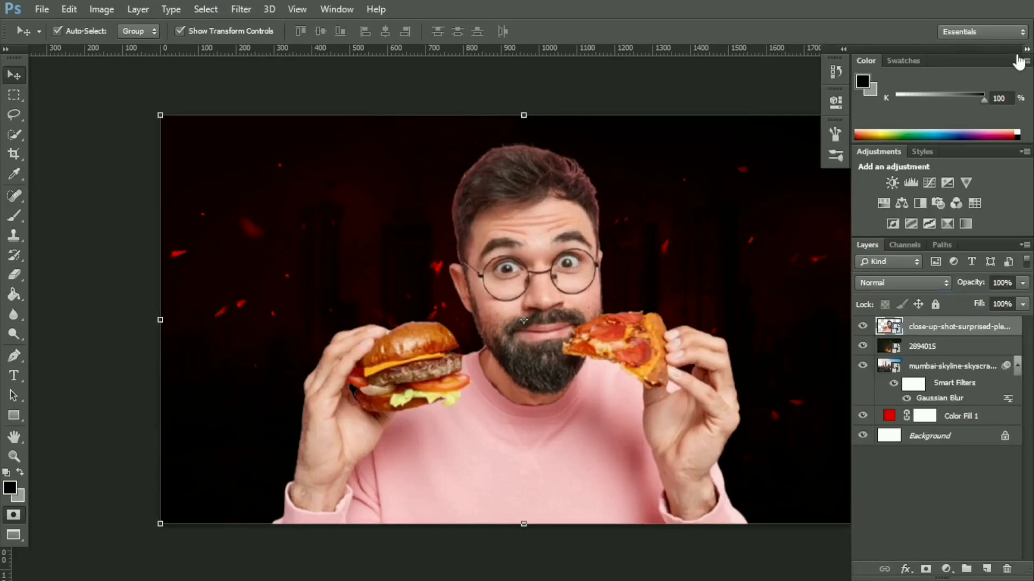
right_click(931, 334)
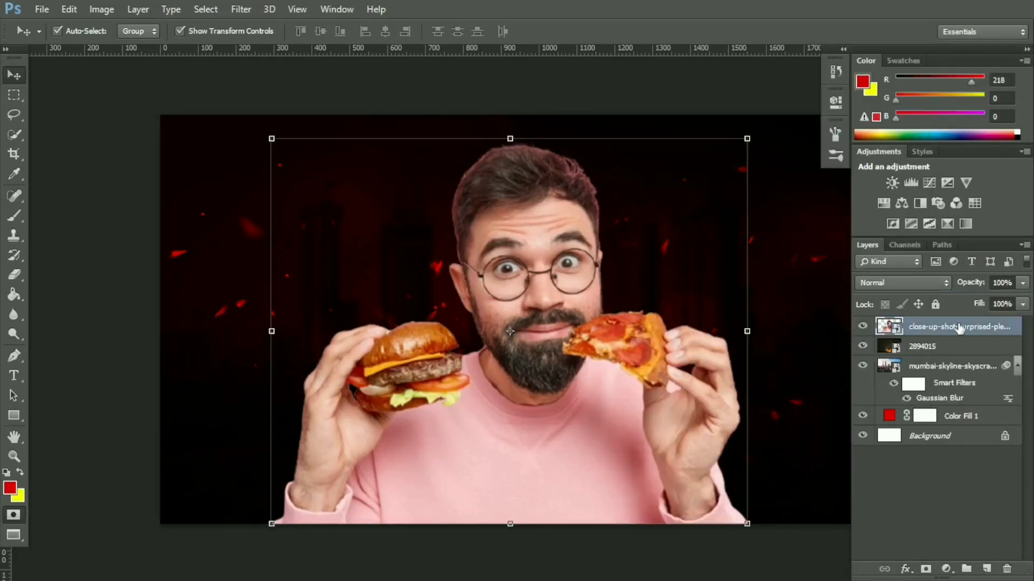
right_click(958, 328)
left_click(731, 83)
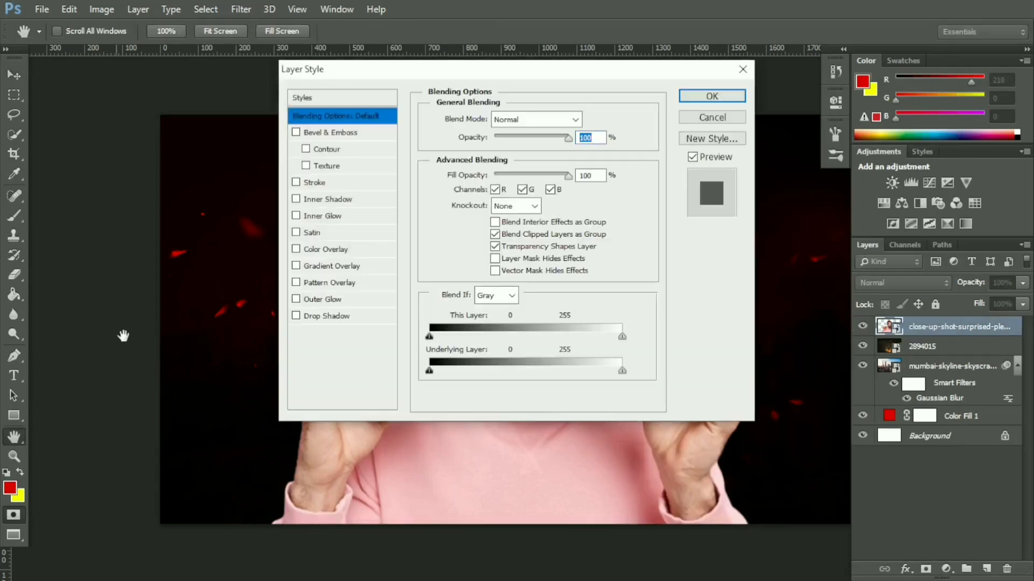
left_click(296, 316)
left_click_drag(563, 72, 165, 195)
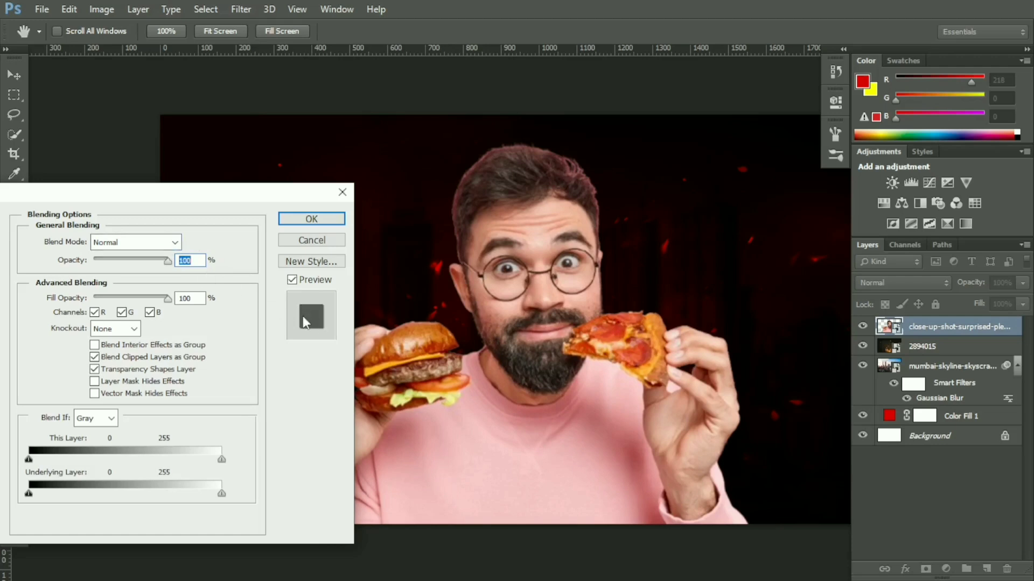
left_click_drag(224, 196, 456, 174)
left_click(183, 420)
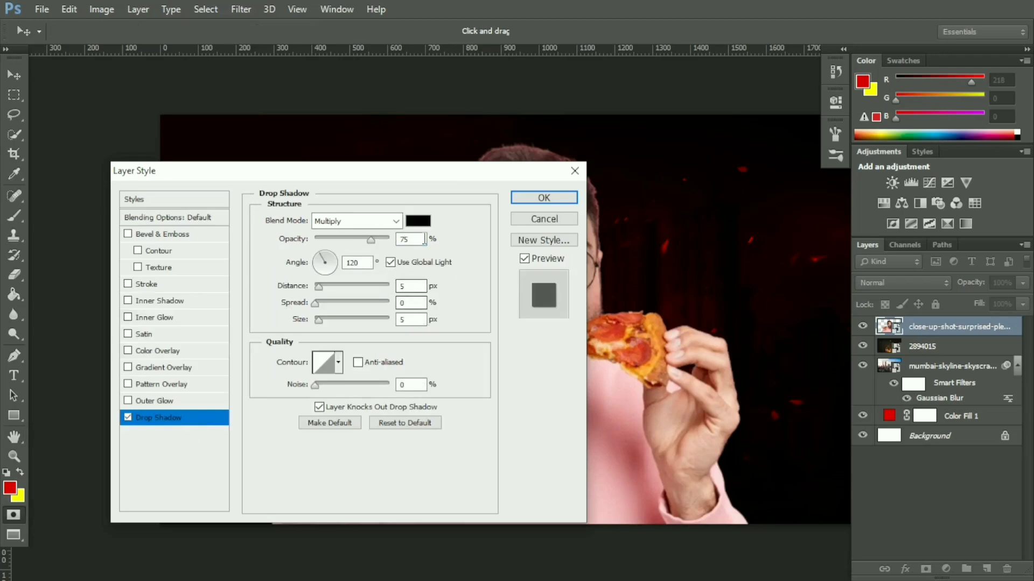
Step: Set the drop shadow color to the bright red e40a0a
left_click(418, 221)
type("da0000")
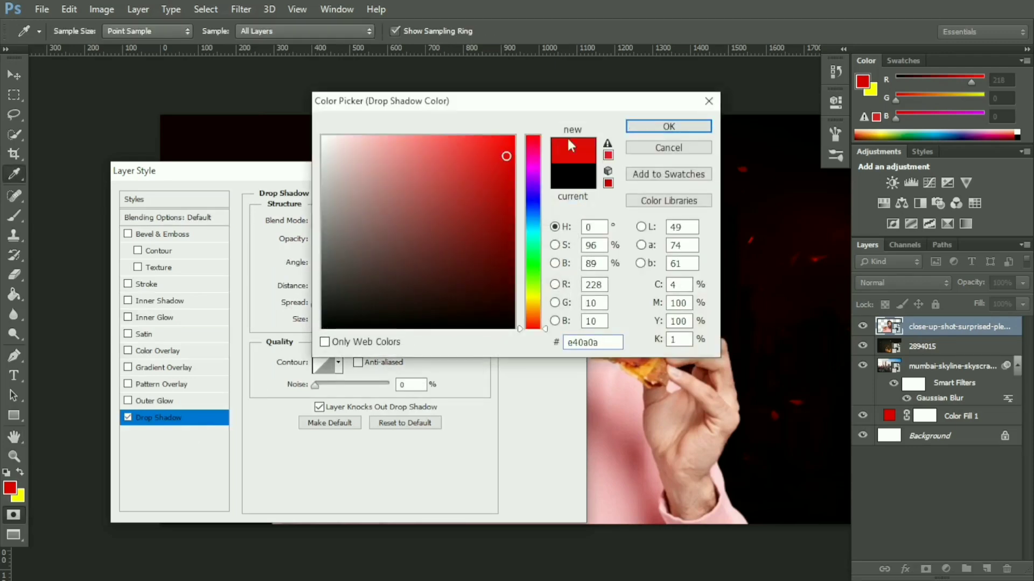
left_click(669, 126)
Step: Set the drop shadow to 100% opacity, angle 85°, distance 6 px, spread 0%, size 10 px and noise 4%, and apply it
left_click_drag(516, 180, 410, 203)
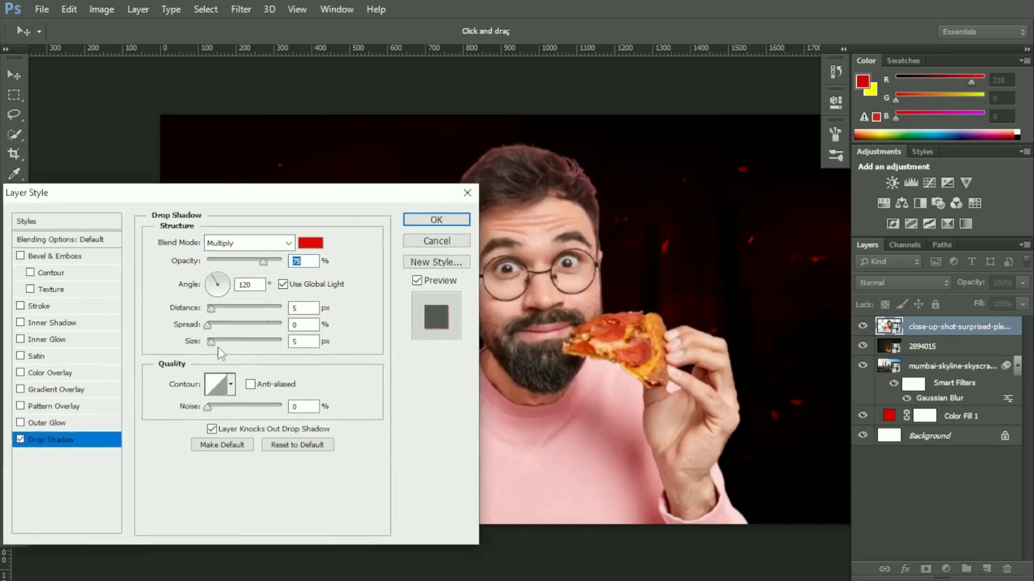
left_click_drag(219, 309, 216, 309)
left_click(214, 324)
left_click_drag(214, 325, 207, 326)
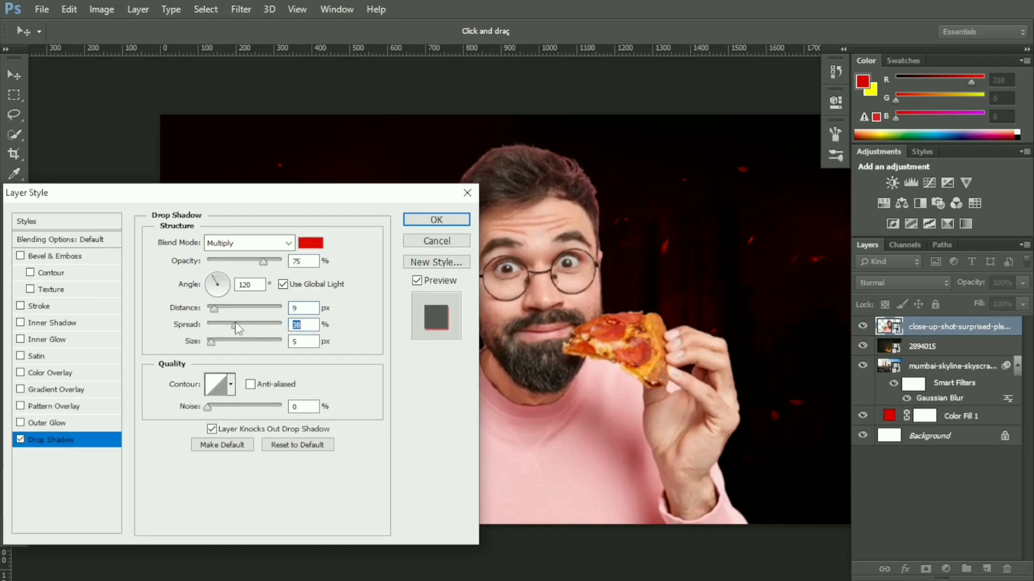
left_click(213, 340)
left_click_drag(214, 314, 210, 349)
left_click(209, 406)
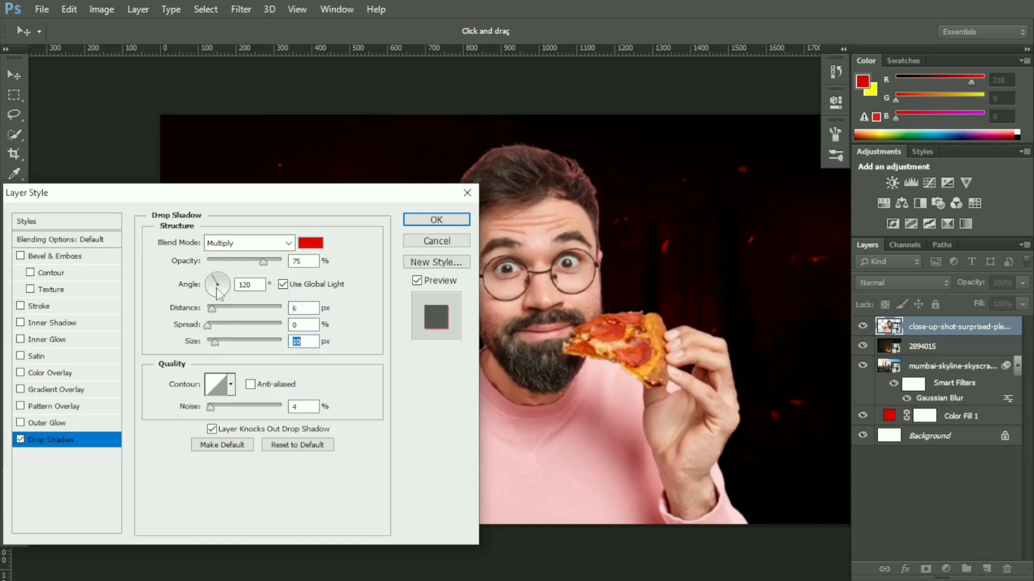
left_click_drag(264, 262, 291, 275)
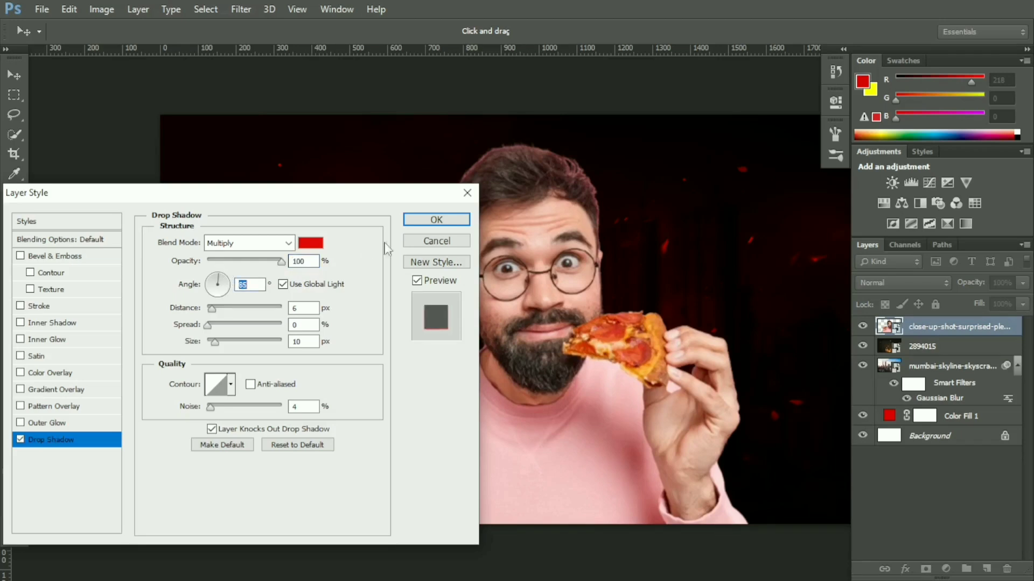
left_click(435, 220)
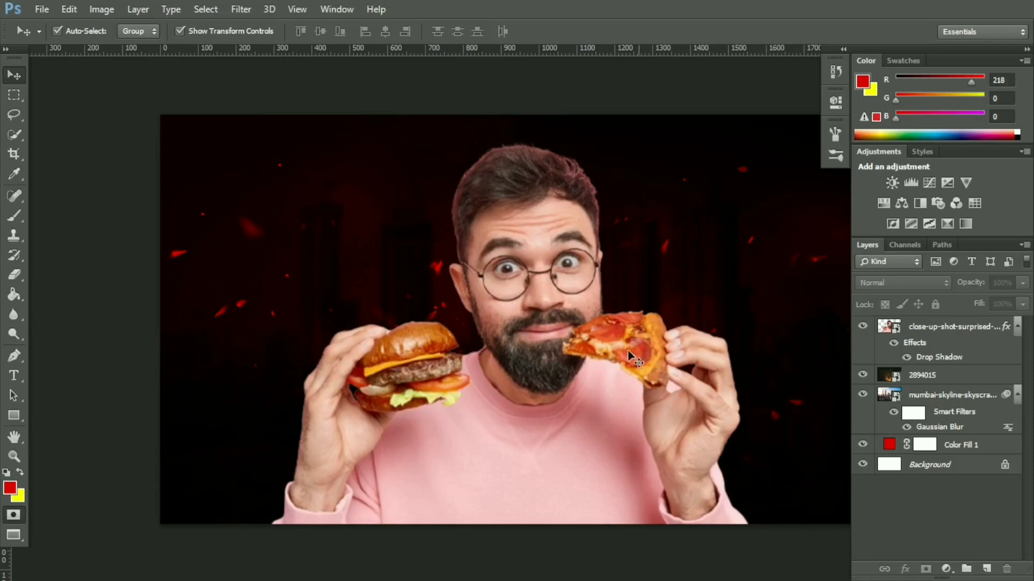
Step: Look through the Downloads folder for another image to embed, and cancel the placement
left_click(39, 11)
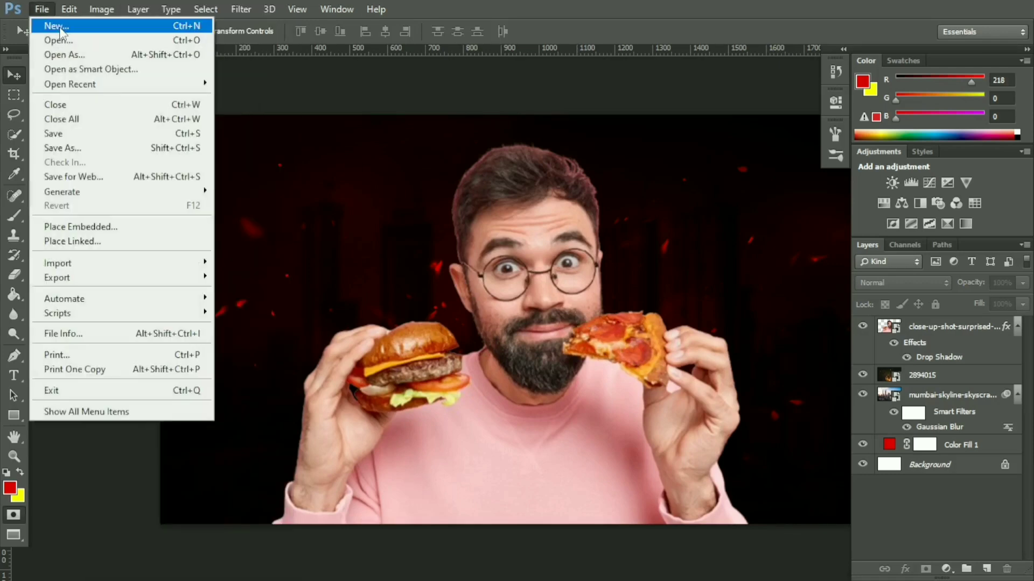
left_click(118, 226)
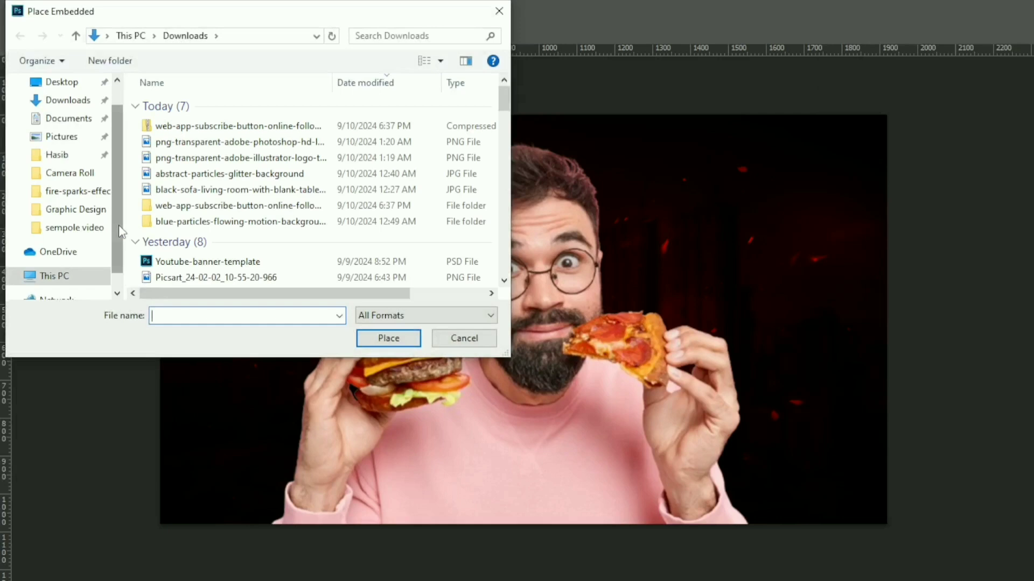
scroll(156, 193, "down", 2)
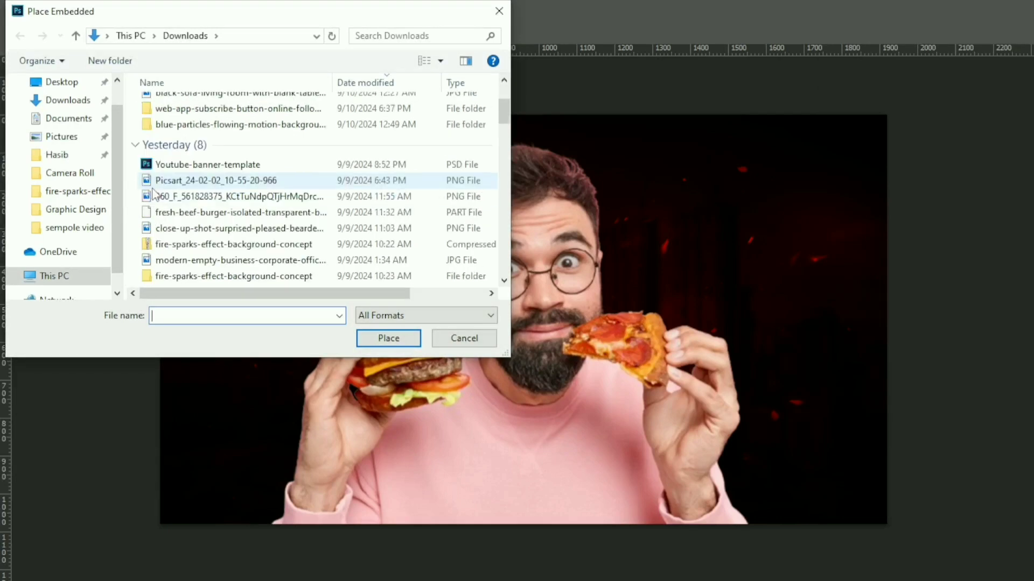
scroll(153, 194, "down", 8)
scroll(153, 194, "down", 4)
scroll(153, 194, "up", 12)
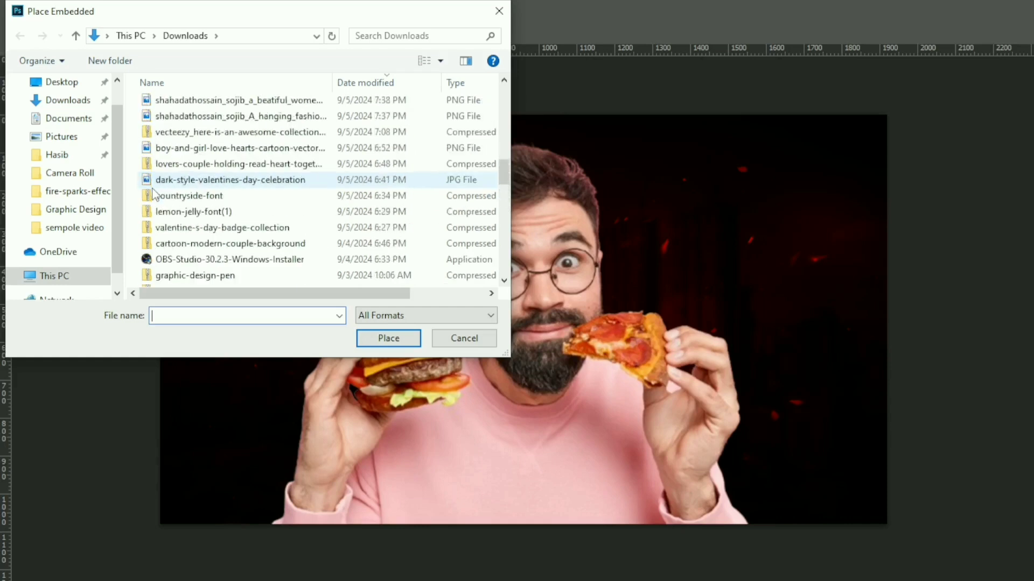
scroll(153, 194, "up", 3)
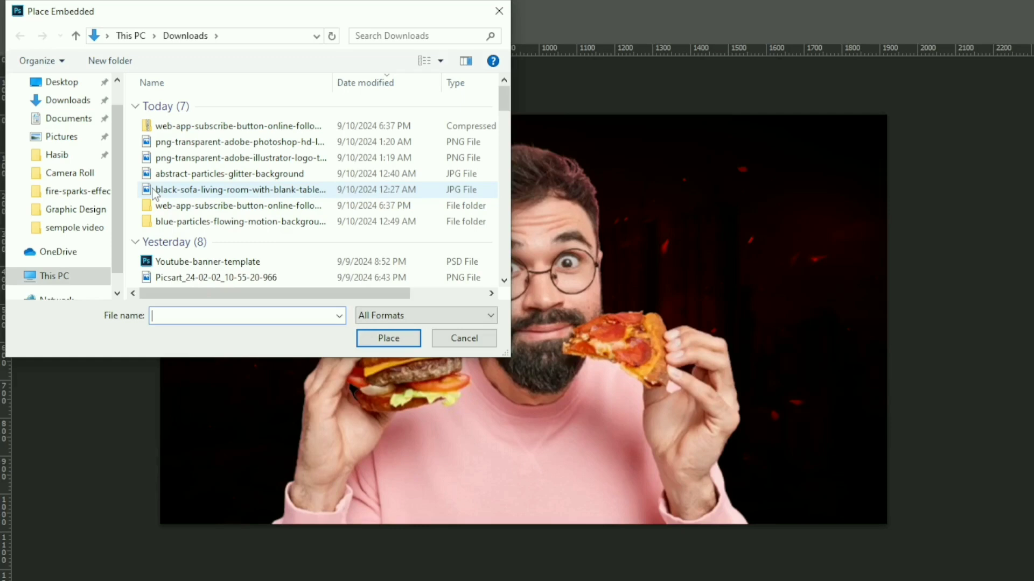
scroll(205, 220, "down", 2)
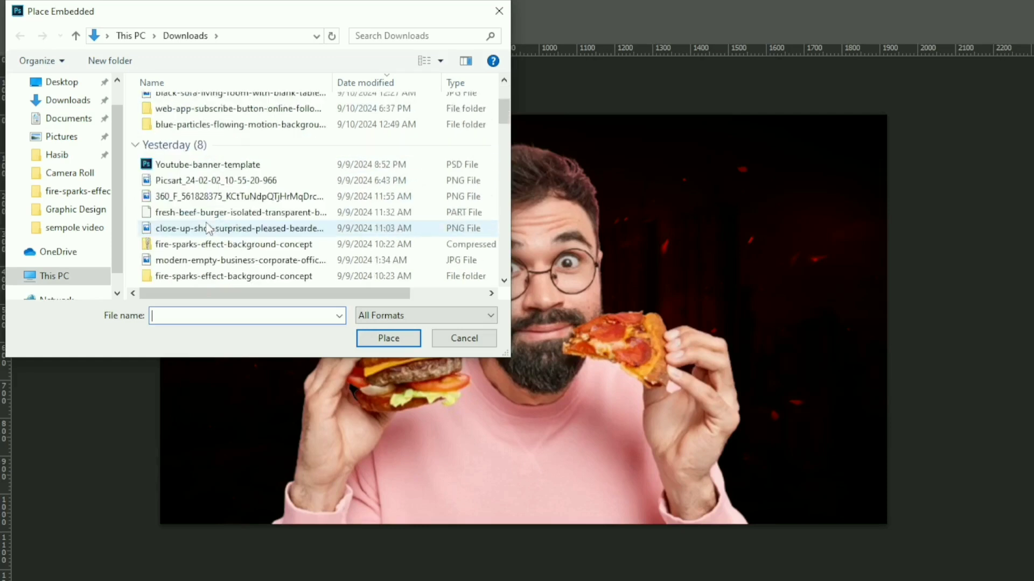
scroll(207, 229, "down", 8)
scroll(207, 229, "up", 8)
left_click(499, 10)
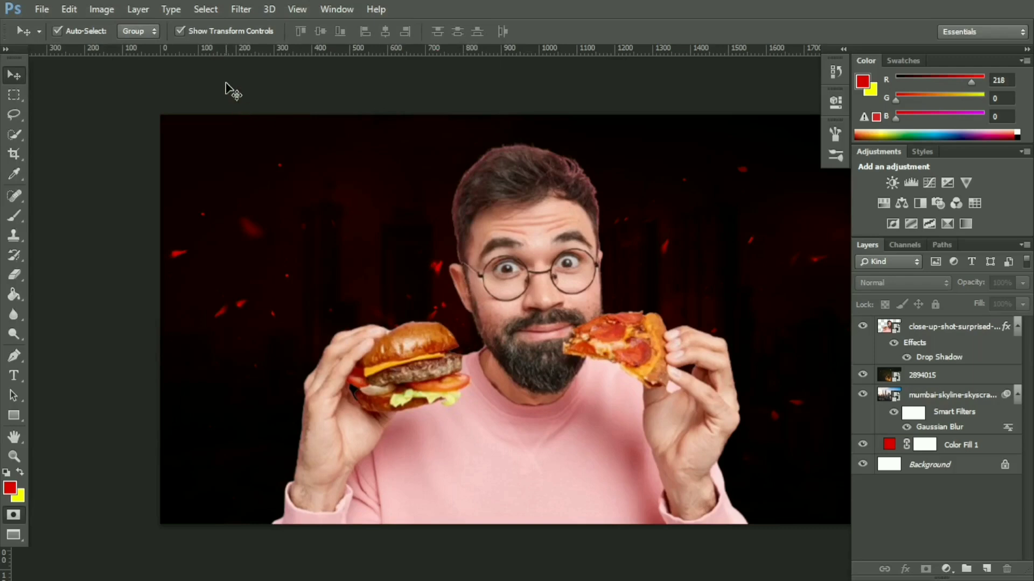
Step: Add the text THUMBNAIL in red Impact at 72 pt across the upper part of the canvas
left_click(1028, 49)
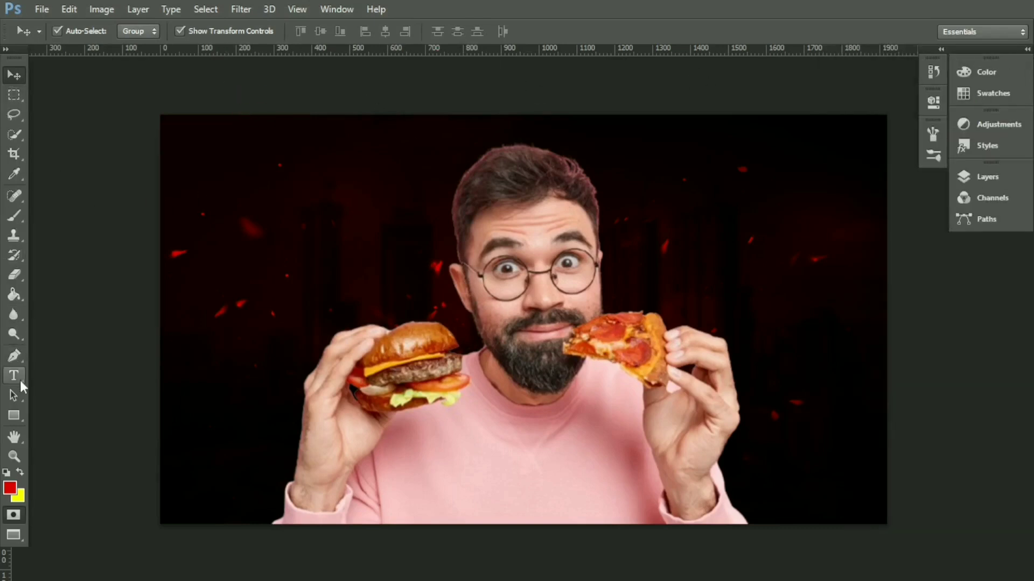
left_click(14, 376)
left_click(335, 259)
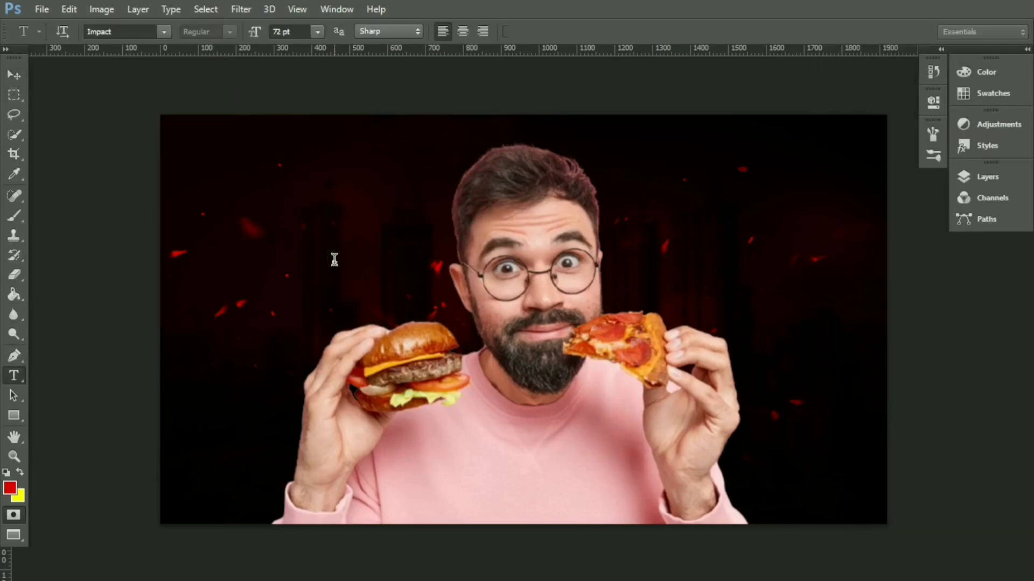
type("T")
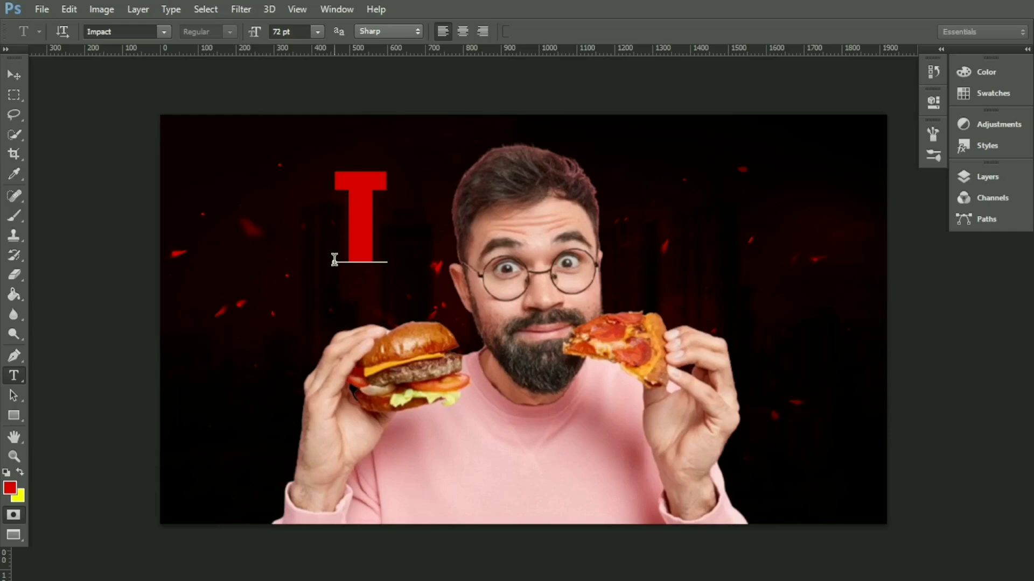
type("HUMB")
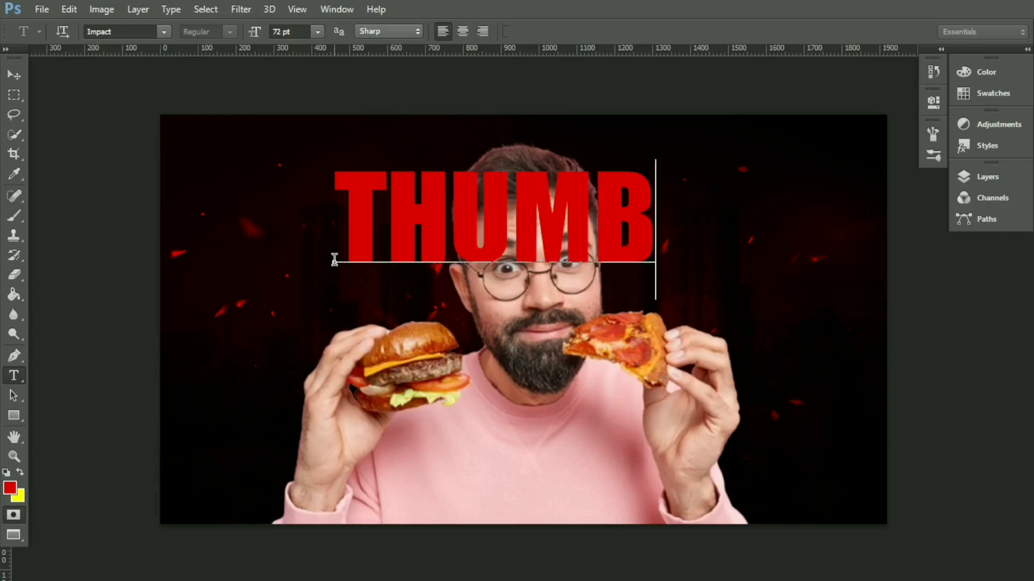
type("NAIL")
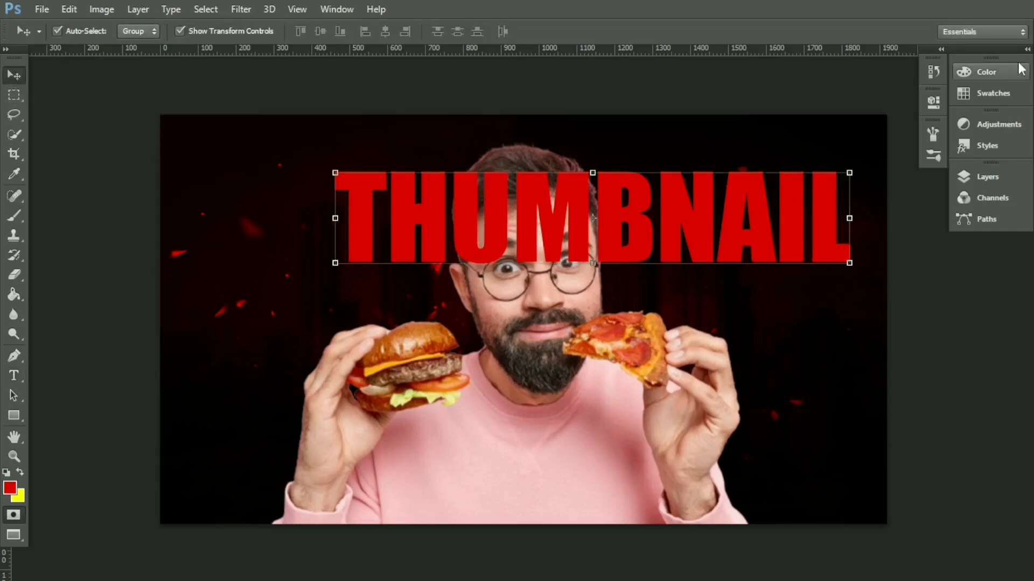
Step: Apply a Color Overlay in amber yellow ffc000 to the THUMBNAIL text layer
left_click(1027, 49)
right_click(959, 333)
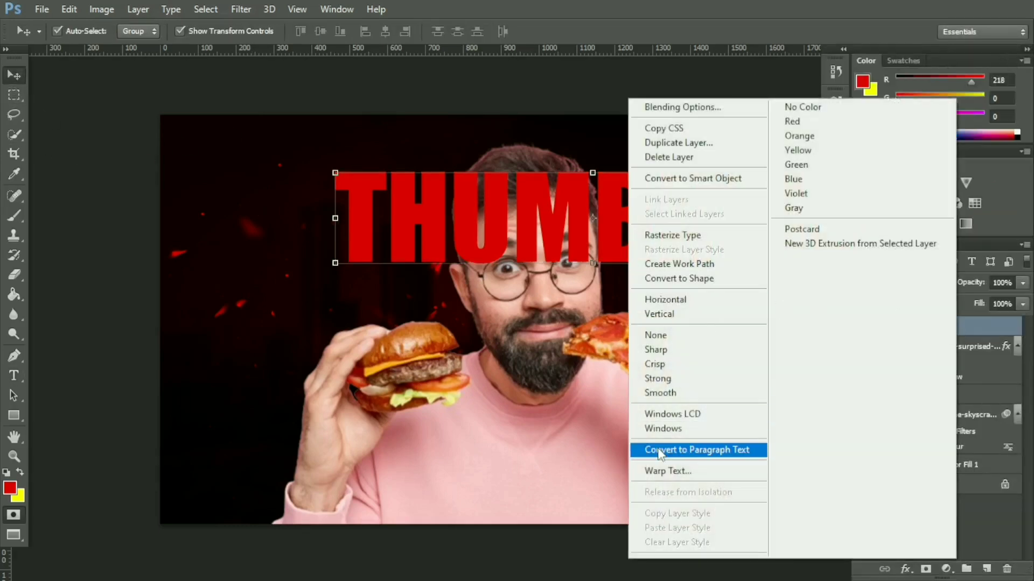
left_click(670, 108)
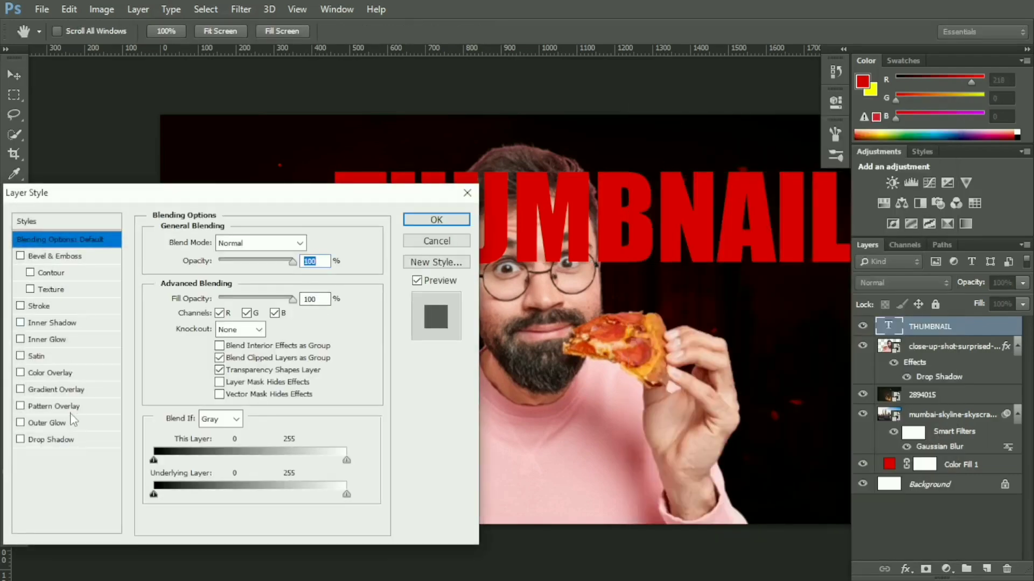
left_click(65, 373)
left_click(317, 245)
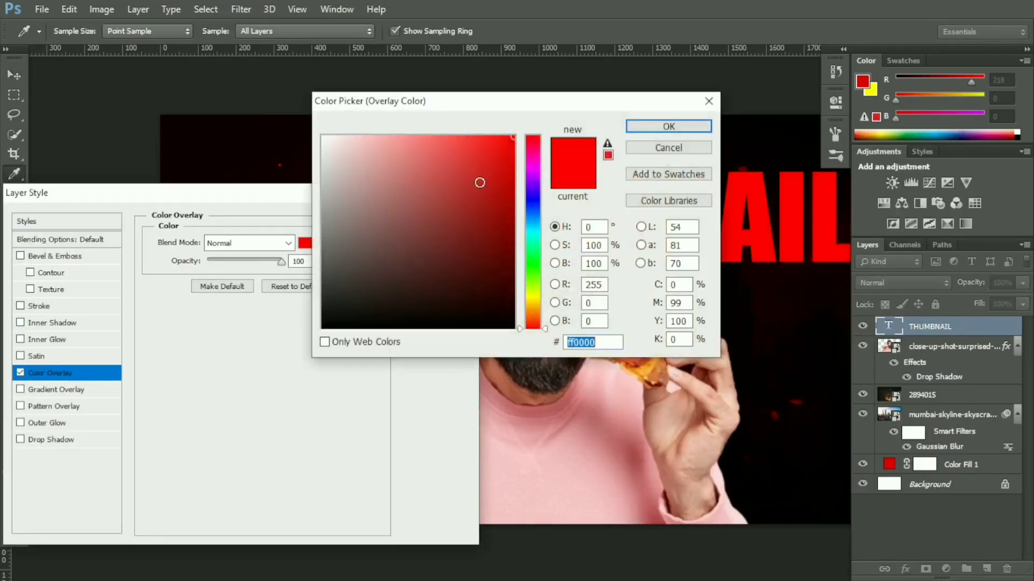
left_click_drag(531, 296, 532, 305)
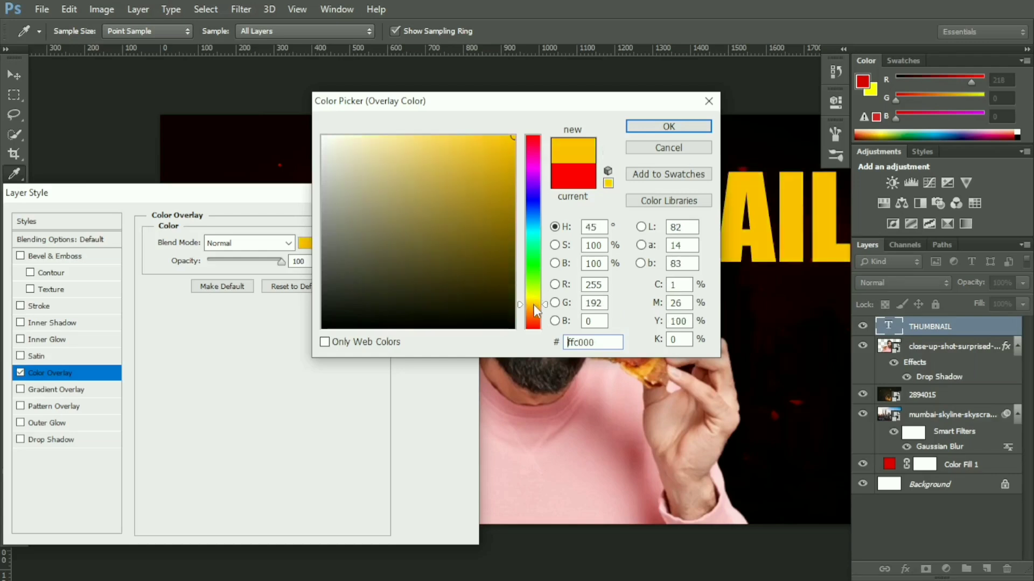
left_click(663, 127)
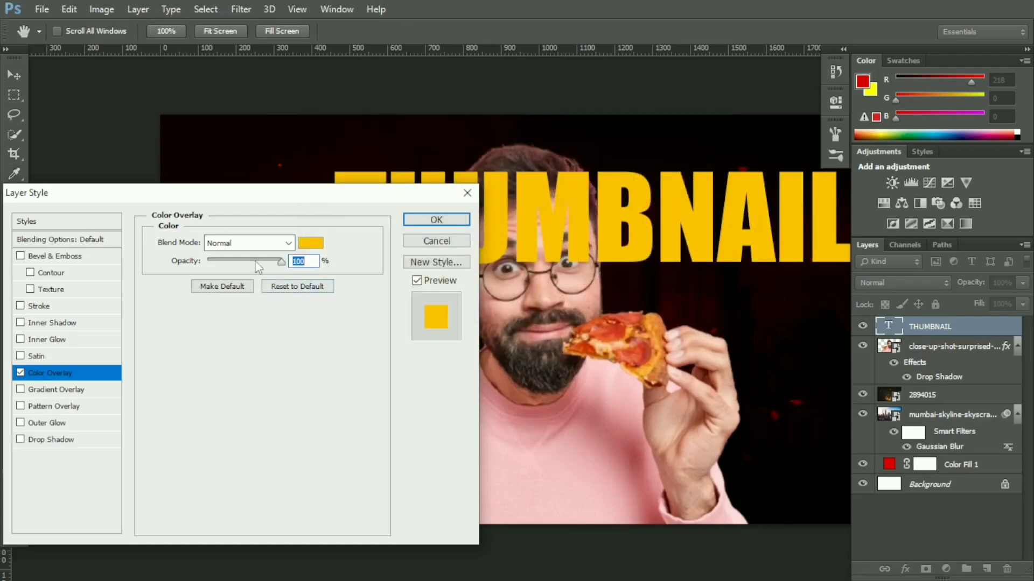
Step: Add a black Multiply drop shadow to the title at 100% opacity, angle -178°, distance 9 px, spread 8% and size 7 px
left_click(61, 439)
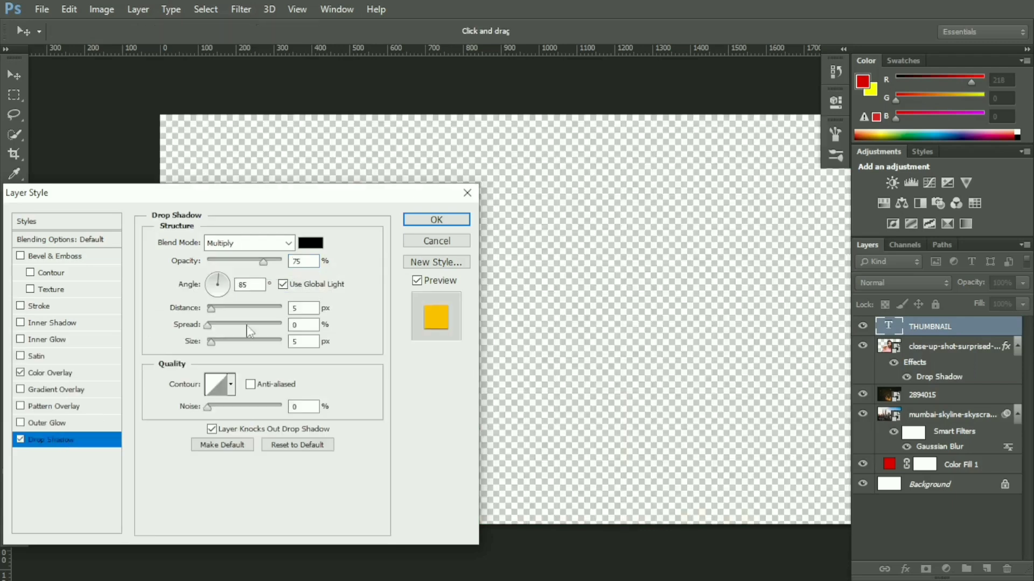
left_click_drag(261, 263, 304, 257)
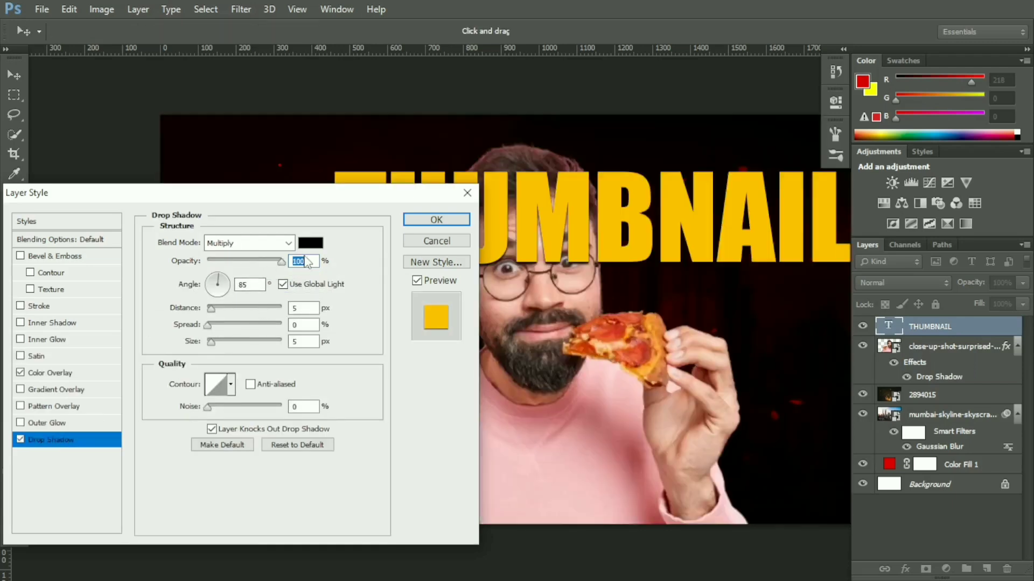
left_click_drag(214, 311, 215, 313)
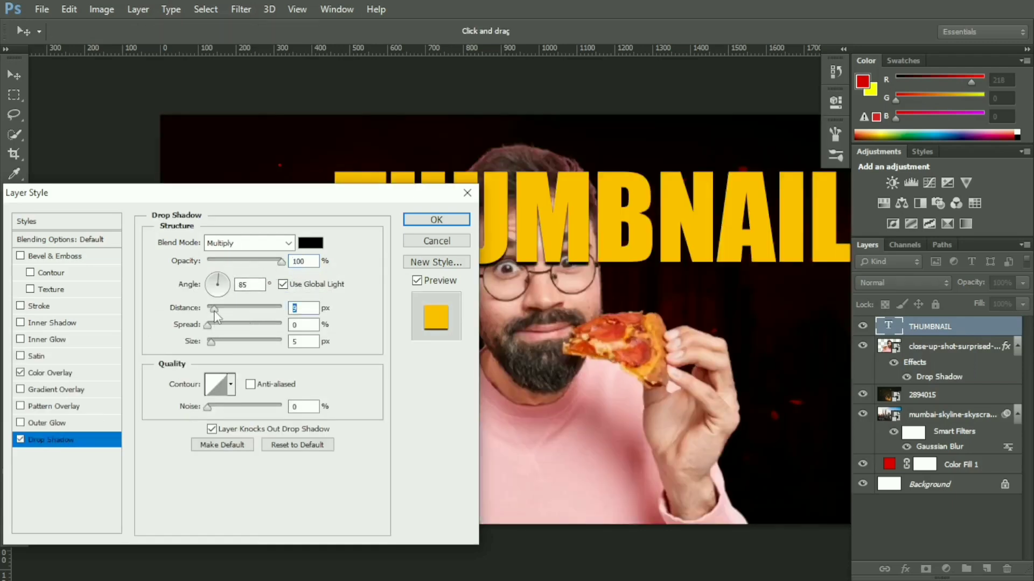
left_click(215, 322)
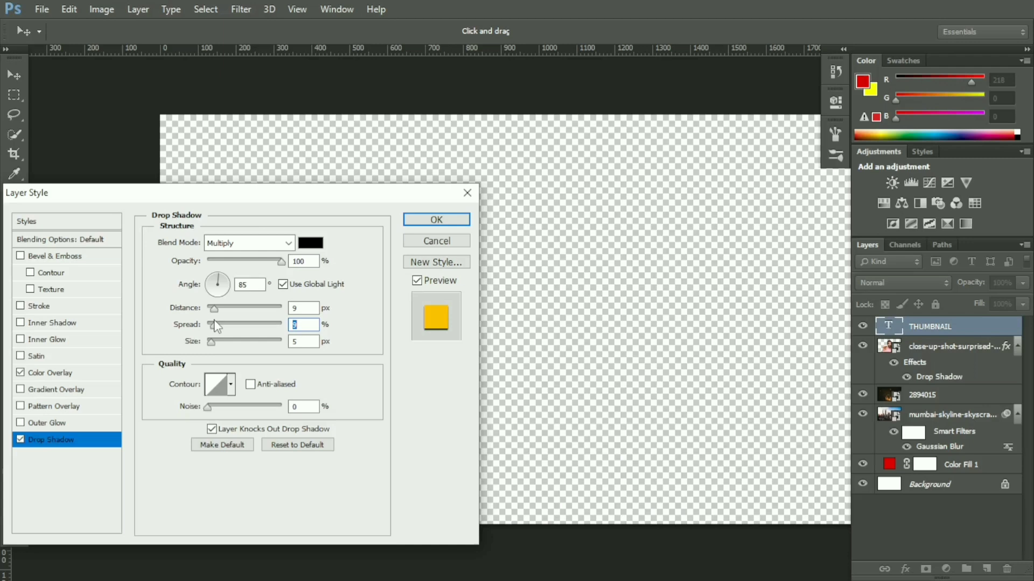
left_click_drag(211, 341, 213, 341)
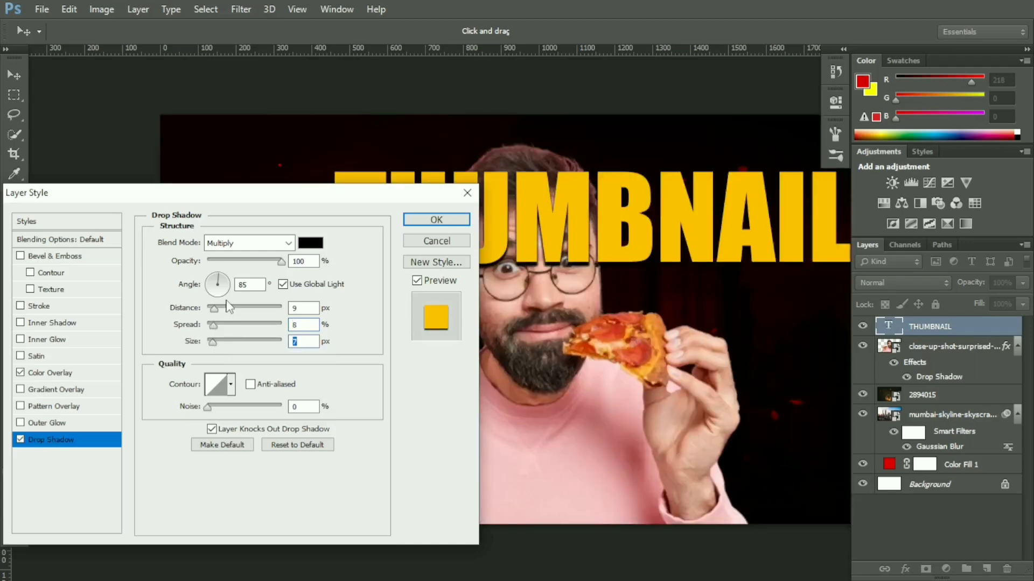
left_click(194, 291)
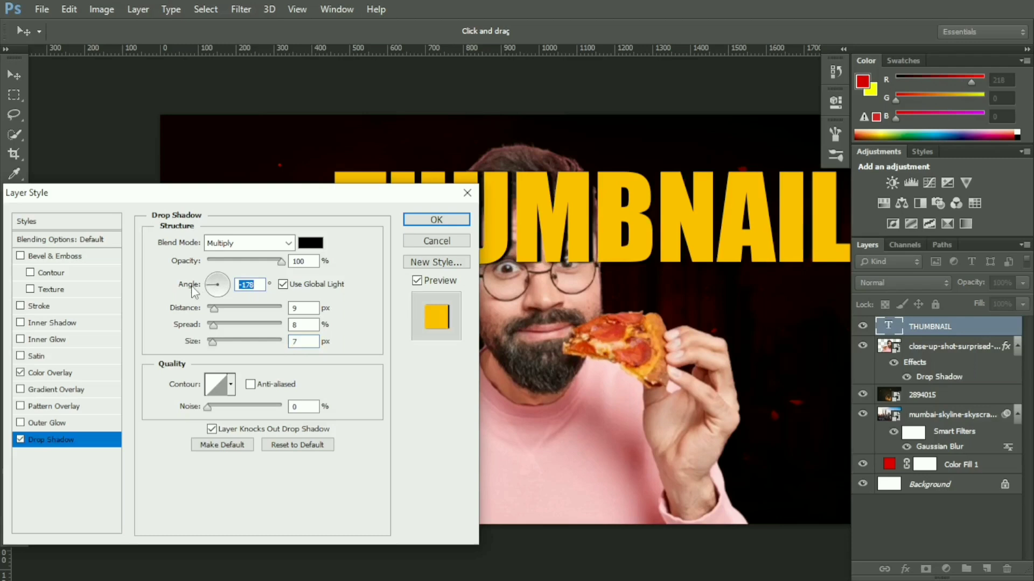
left_click(437, 219)
Step: Center the THUMBNAIL title horizontally on the canvas and reorder its layer beneath the cut-out man
left_click_drag(670, 214, 602, 210)
left_click(1026, 49)
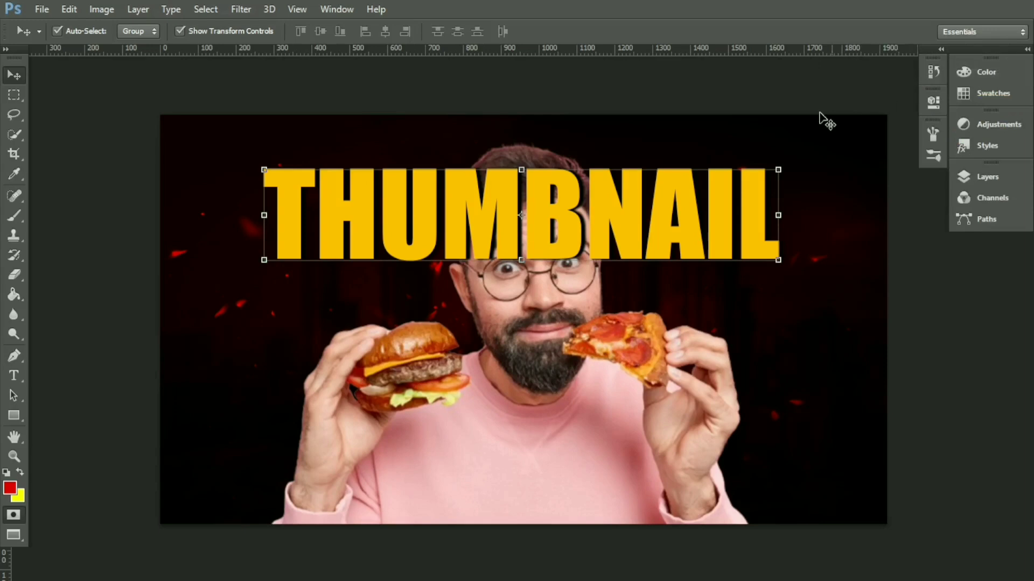
left_click(1027, 49)
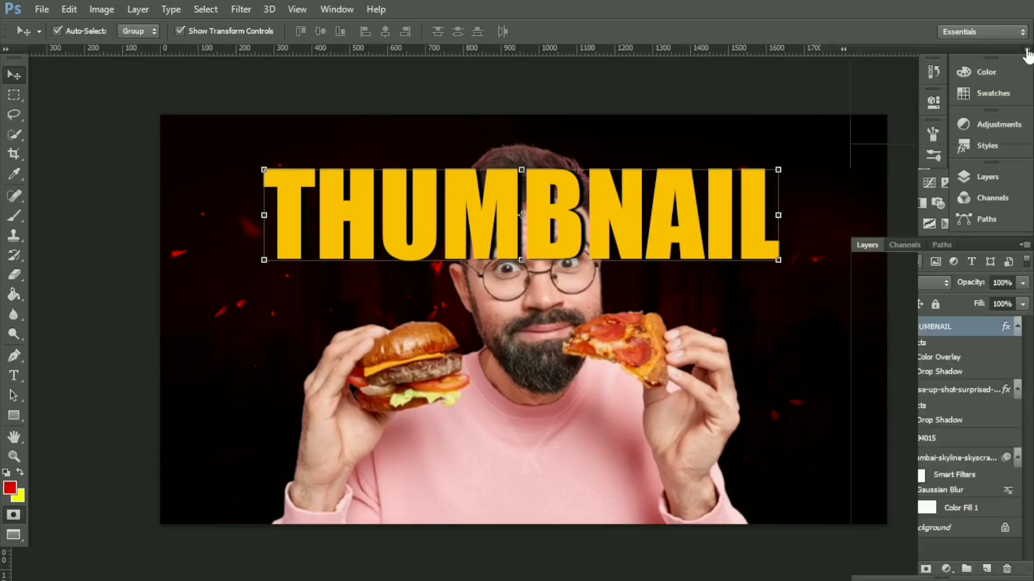
left_click_drag(941, 328, 931, 423)
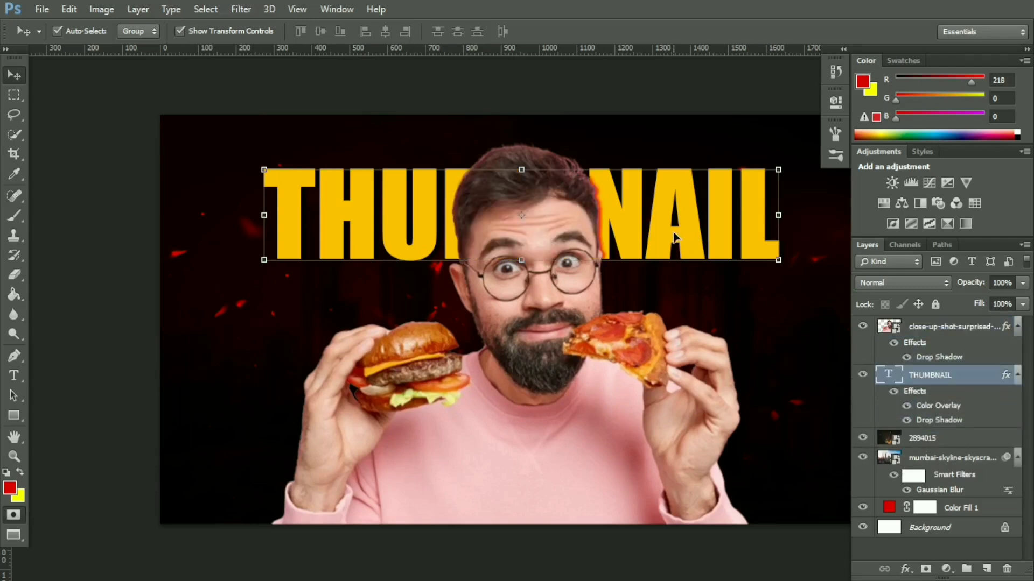
left_click(241, 10)
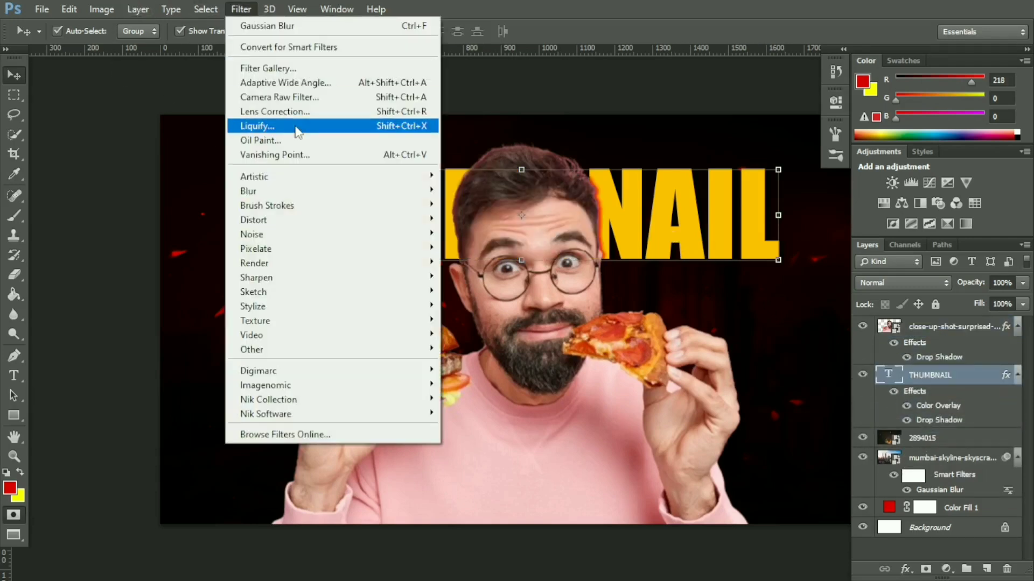
mouse_move(311, 194)
left_click(516, 270)
left_click(538, 234)
Step: Rasterize the THUMBNAIL title and apply a Gaussian Blur with a radius of 3.1 pixels
left_click(241, 10)
mouse_move(312, 189)
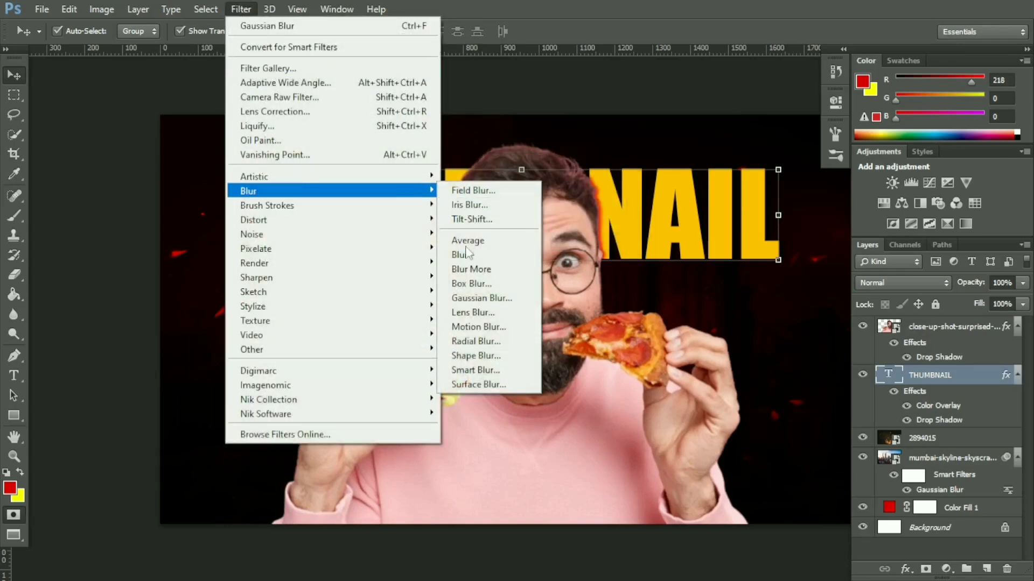
left_click(474, 298)
left_click(474, 233)
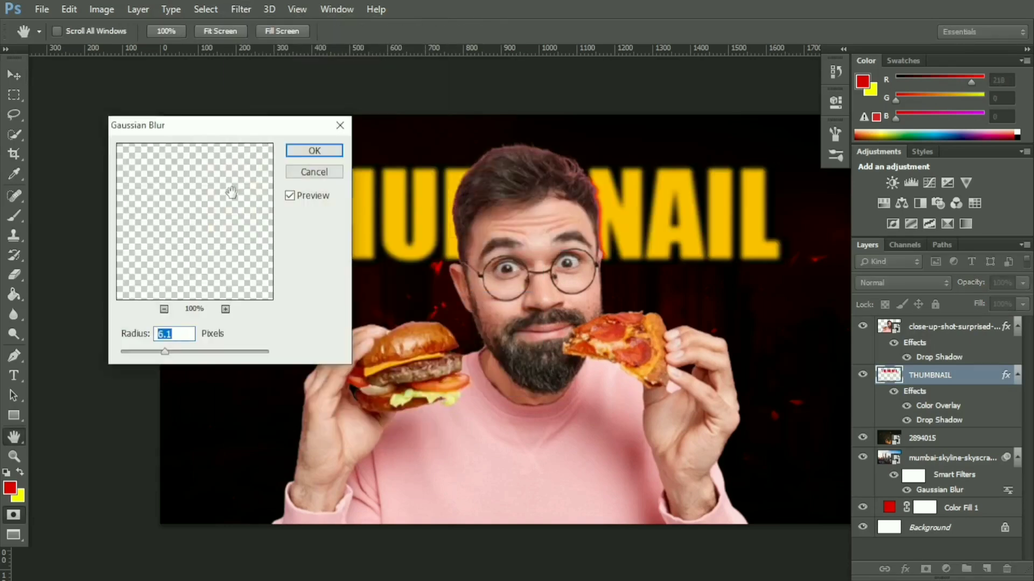
left_click_drag(151, 355, 146, 353)
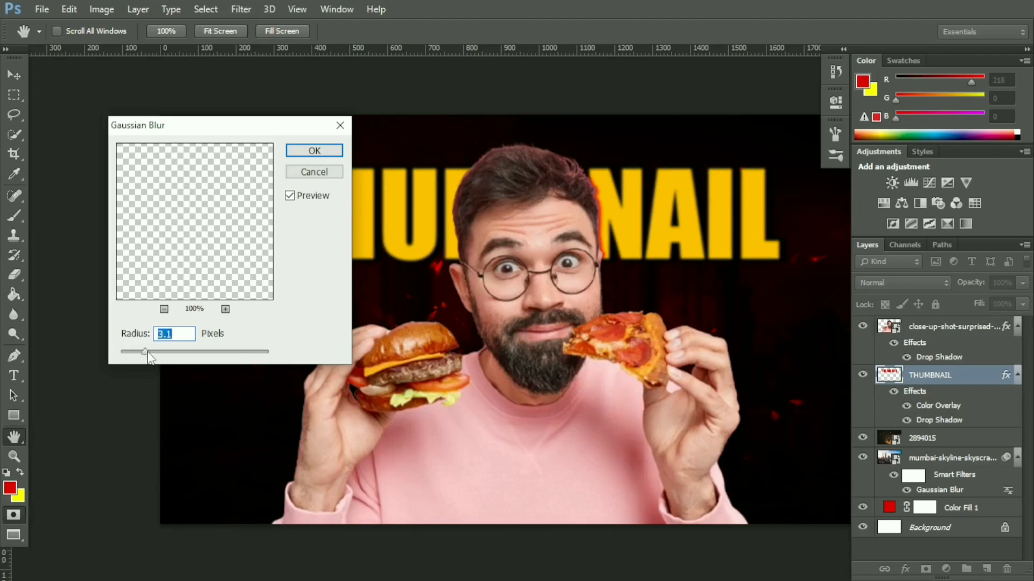
left_click(314, 150)
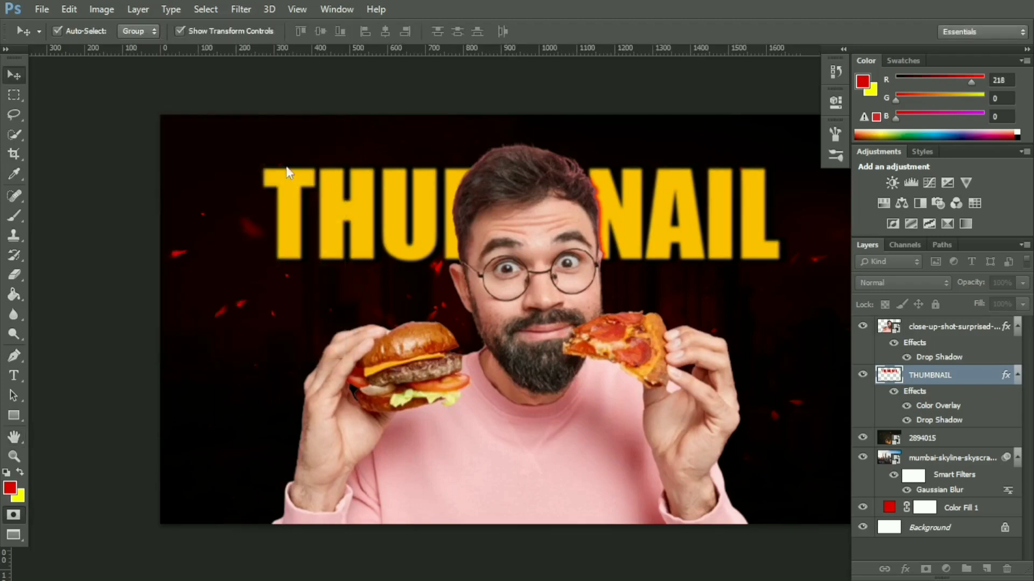
left_click(88, 270)
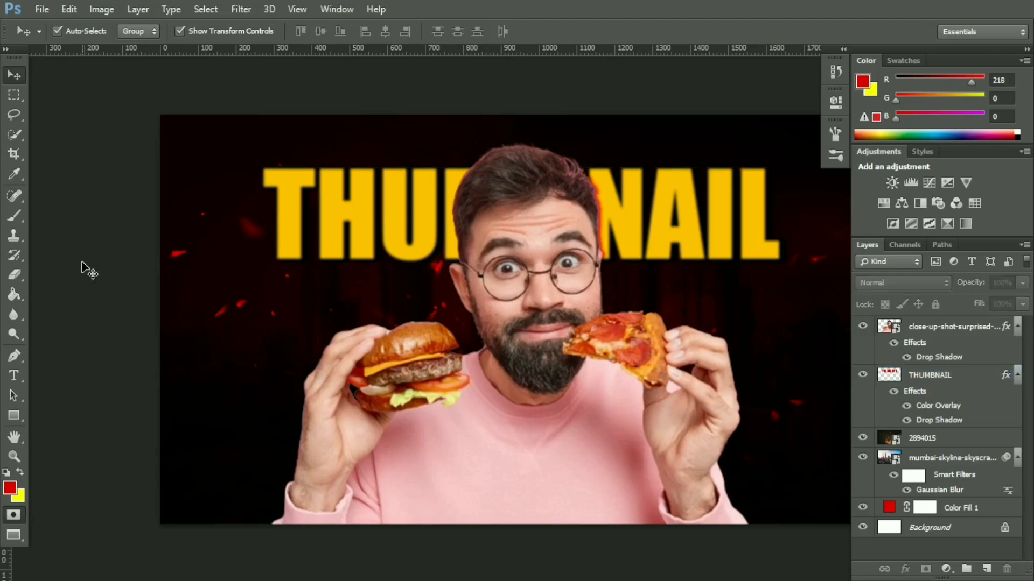
left_click(1026, 49)
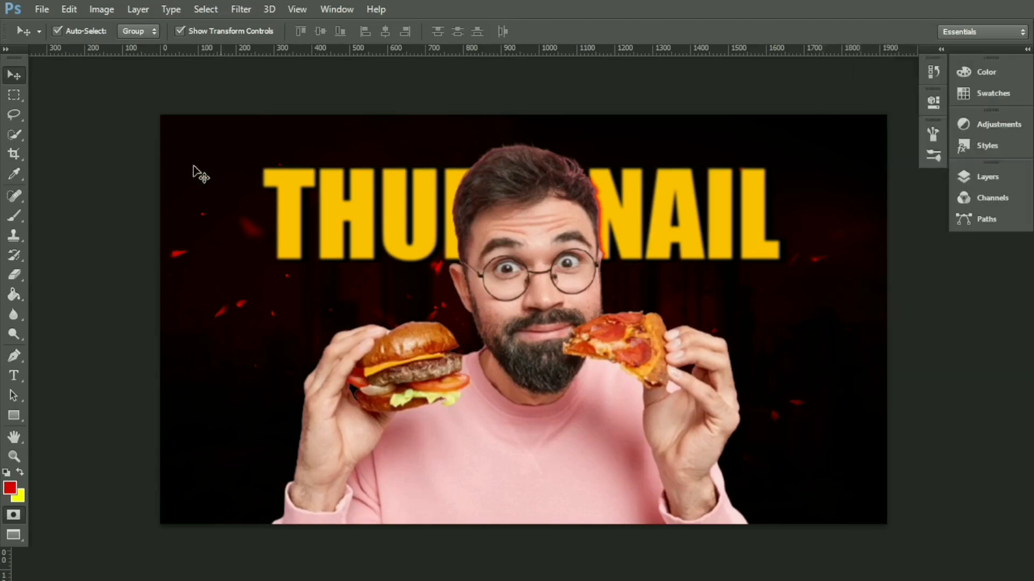
left_click(1026, 49)
left_click(919, 336)
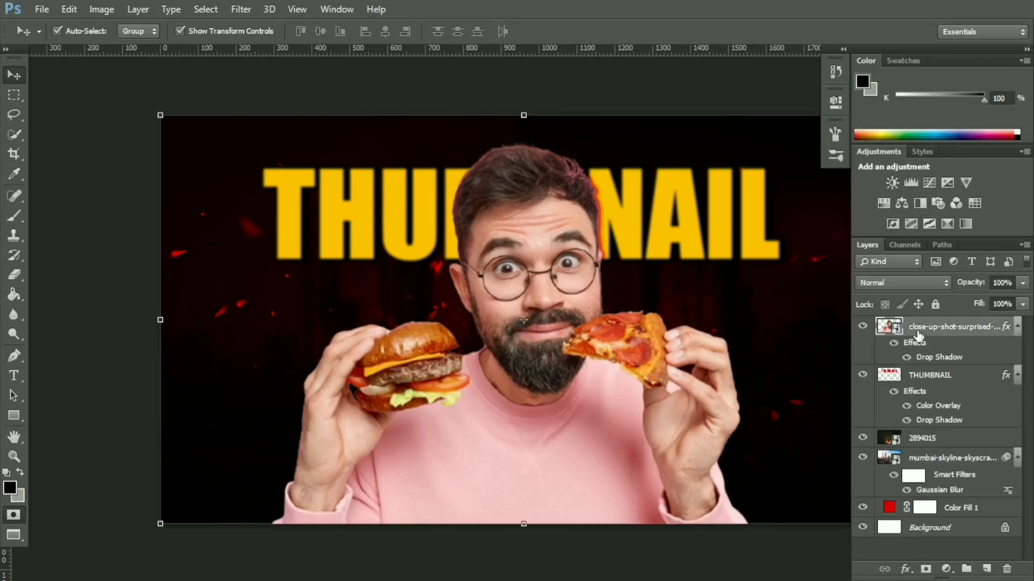
left_click(242, 9)
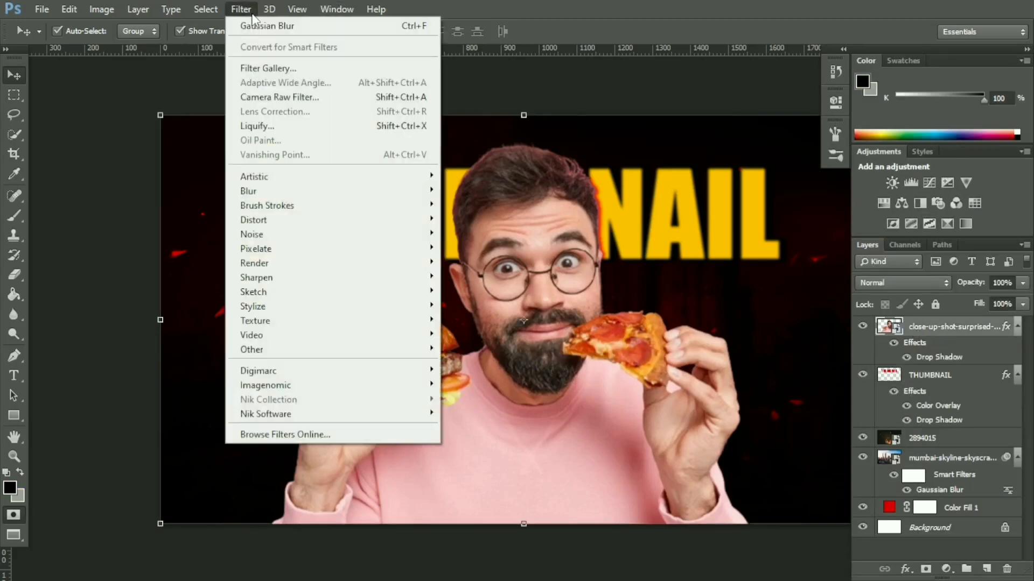
left_click(308, 99)
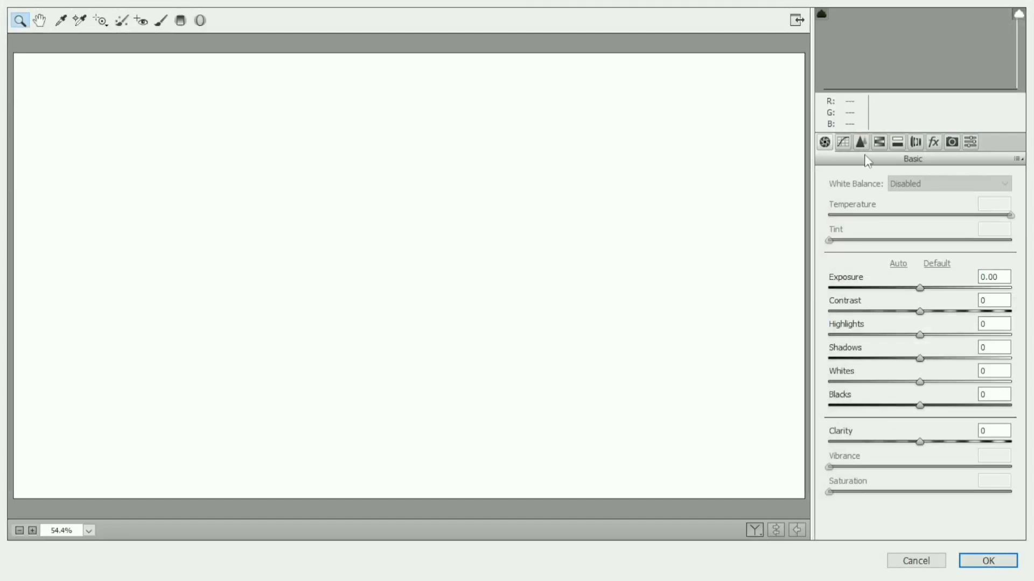
left_click(916, 560)
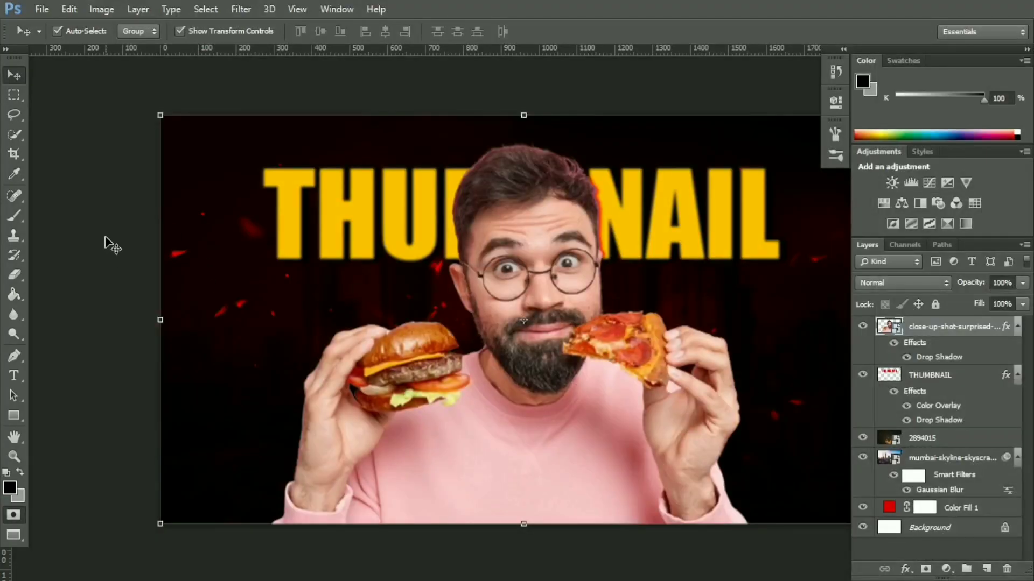
left_click(63, 120)
left_click(526, 225)
Step: Embed the Adobe Photoshop logo PNG from the Downloads folder directly above the THUMBNAIL layer
left_click(906, 380)
left_click(668, 572)
left_click(526, 226)
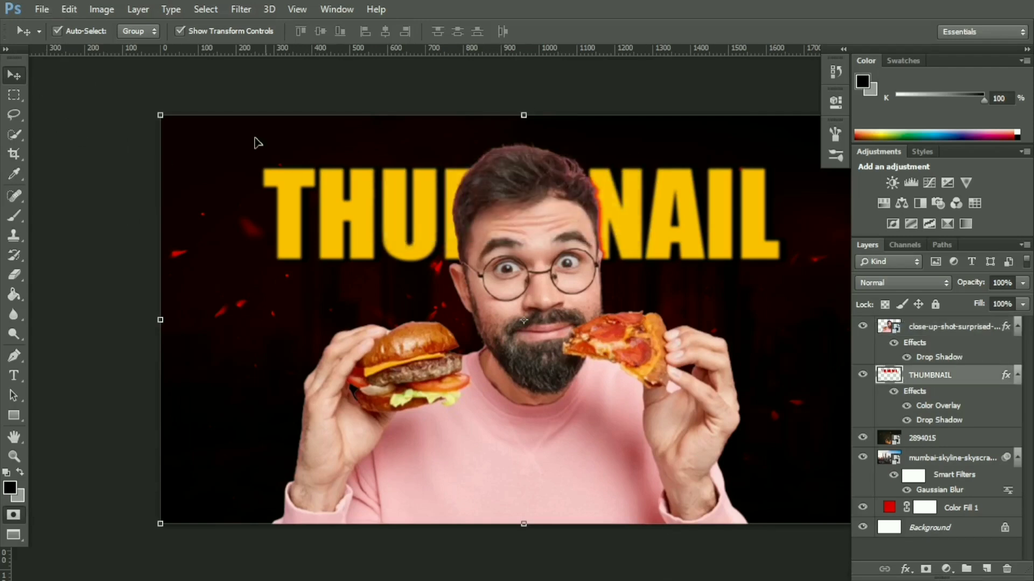
left_click(41, 8)
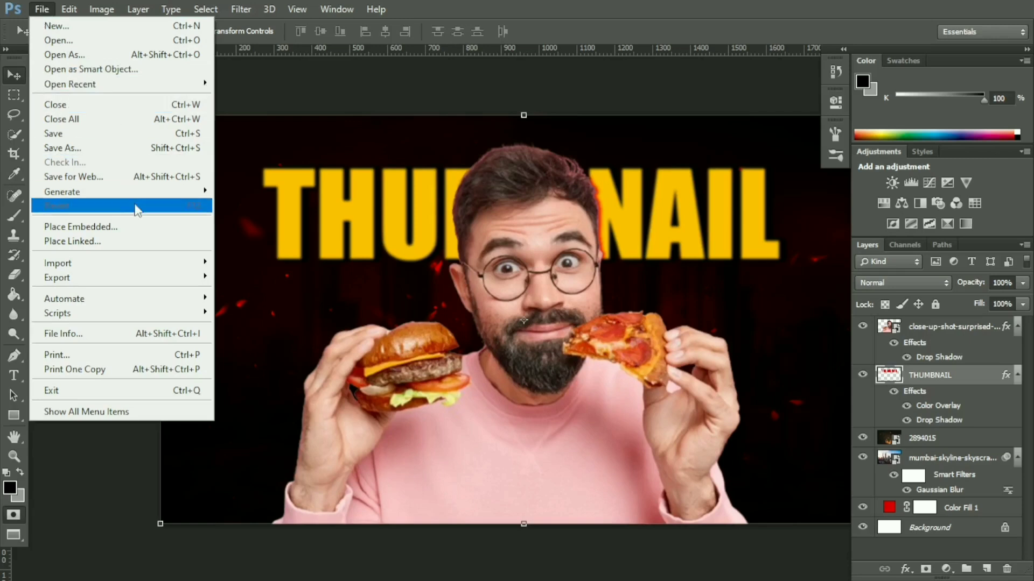
left_click(136, 223)
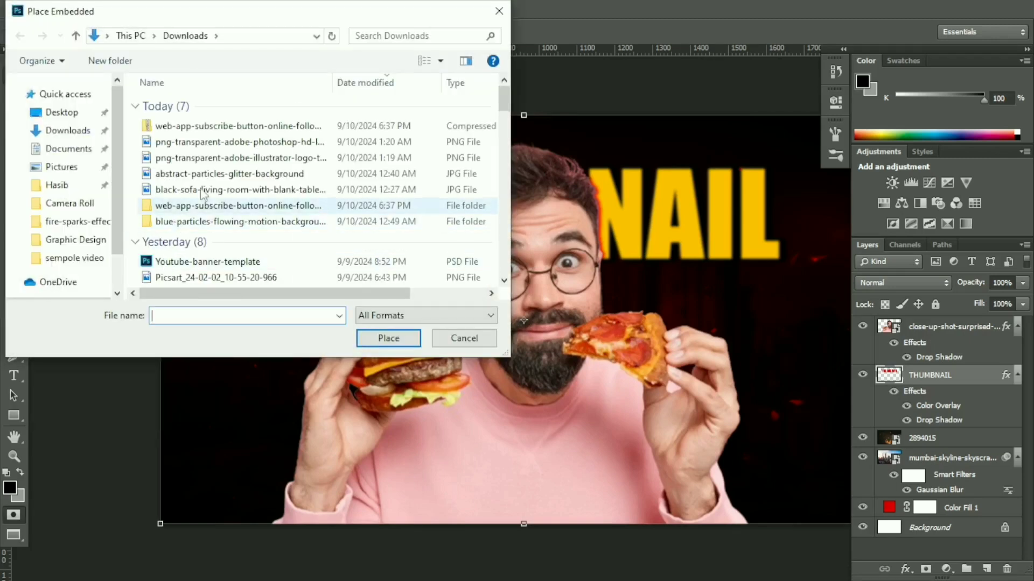
left_click(226, 142)
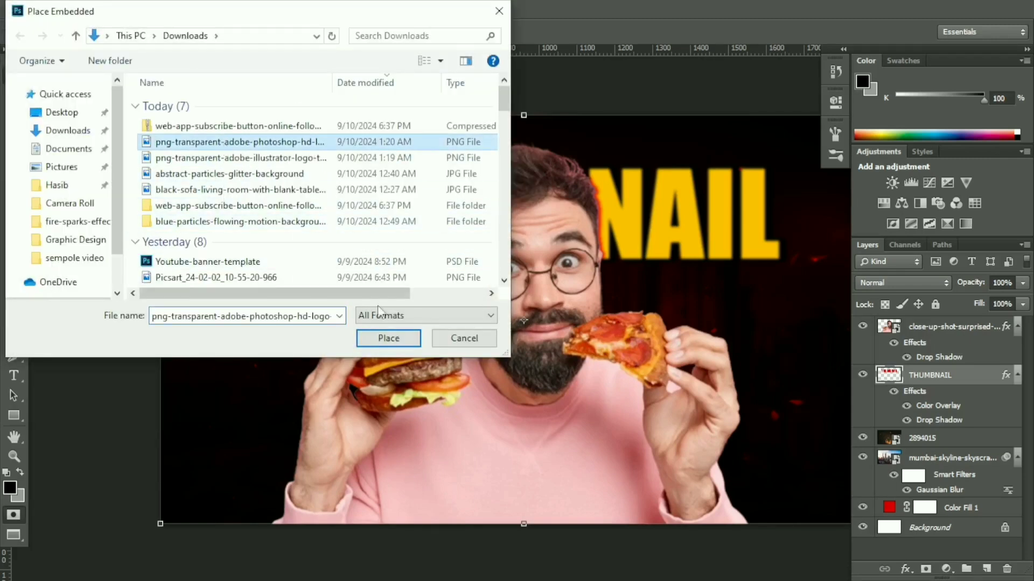
left_click(388, 338)
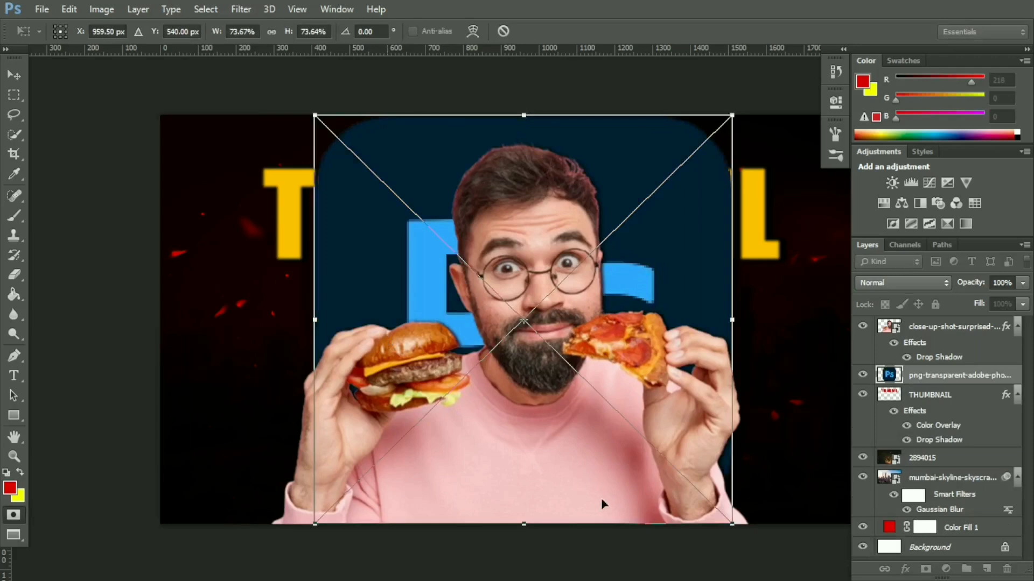
Step: Scale the Photoshop logo to 9%, rotate it to -38.52°, and place it on the dark background beside the burger
left_click_drag(733, 525, 377, 233)
left_click_drag(361, 160, 294, 309)
left_click_drag(371, 156, 253, 335)
left_click_drag(291, 387, 253, 336)
left_click_drag(260, 279, 270, 311)
left_click_drag(241, 371, 248, 350)
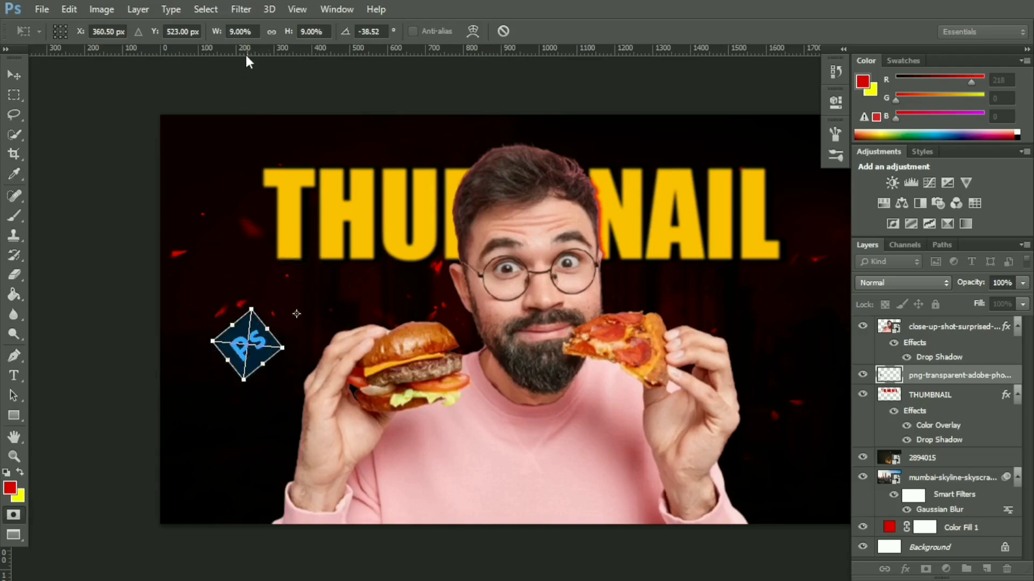
left_click(240, 9)
left_click(95, 149)
left_click(14, 75)
left_click(463, 229)
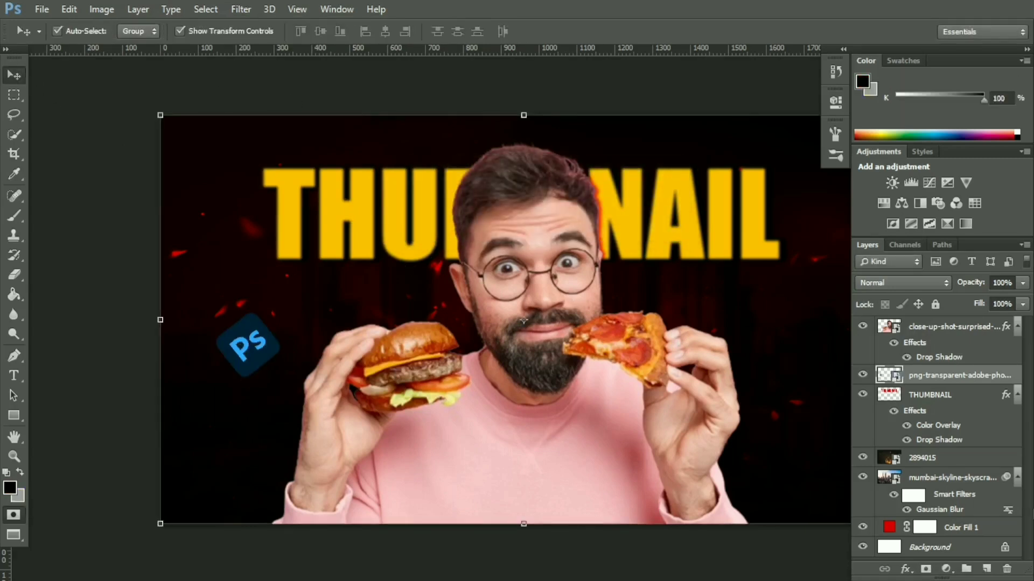
Step: Embed the Adobe Illustrator logo PNG from the Downloads folder above the Photoshop logo layer
left_click(42, 9)
left_click(59, 226)
scroll(290, 178, "down", 1)
left_click(284, 110)
left_click(385, 339)
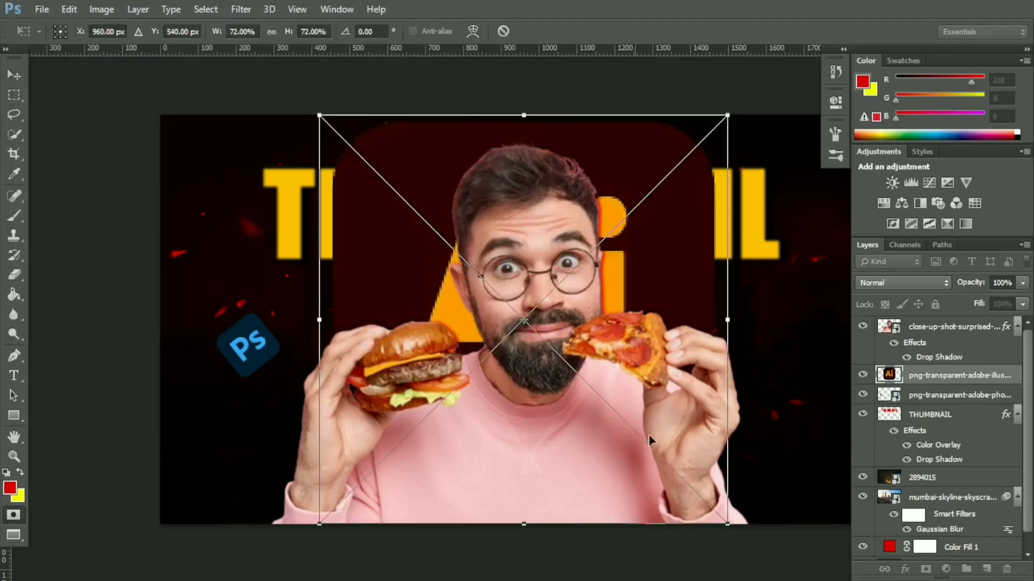
Step: Scale the Illustrator logo to 8.33% and position it on the dark background beside the pizza, below the title's last letter
left_click(1026, 49)
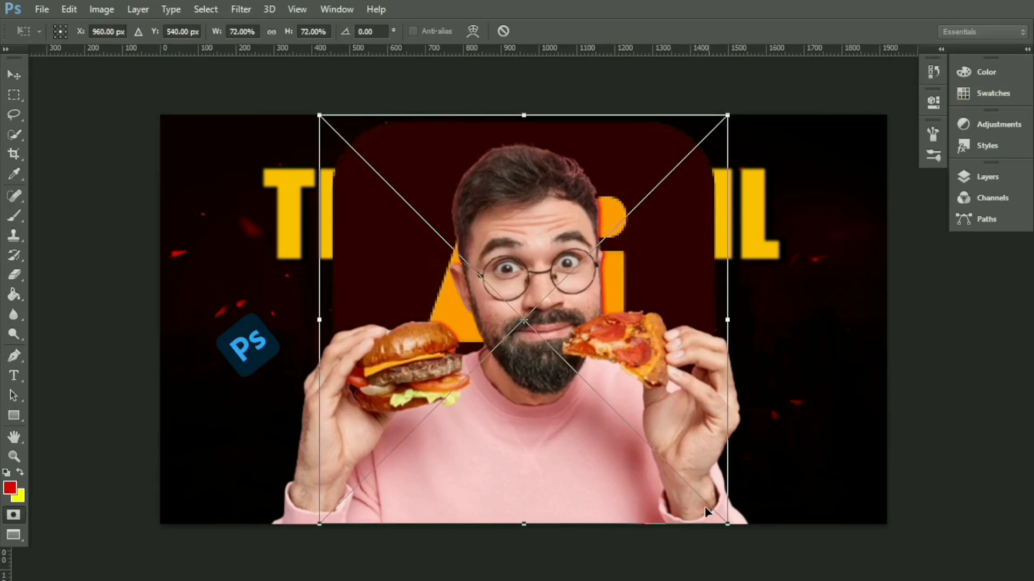
left_click_drag(726, 522, 298, 230)
left_click_drag(345, 139, 709, 360)
left_click_drag(344, 139, 795, 288)
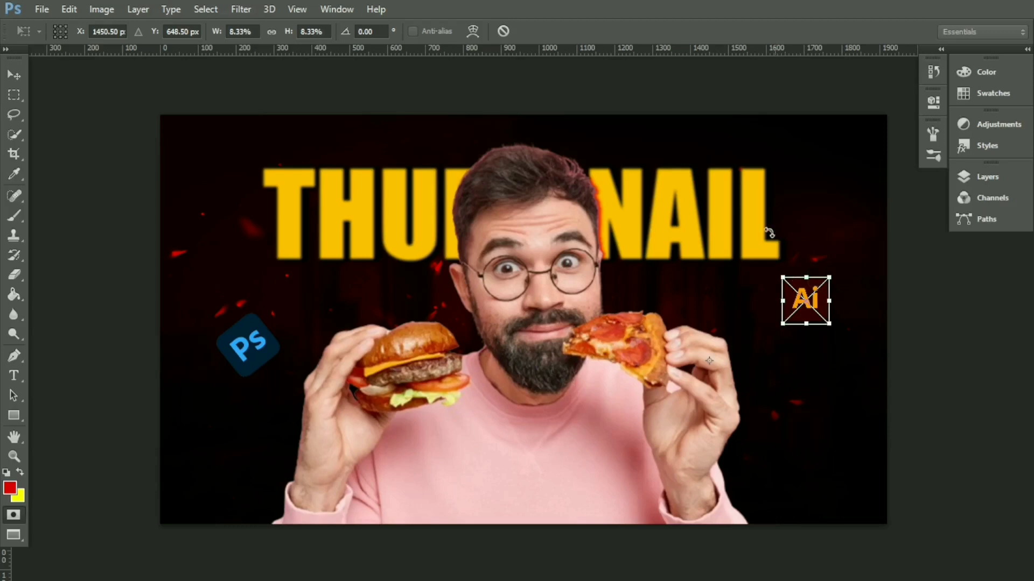
left_click(24, 81)
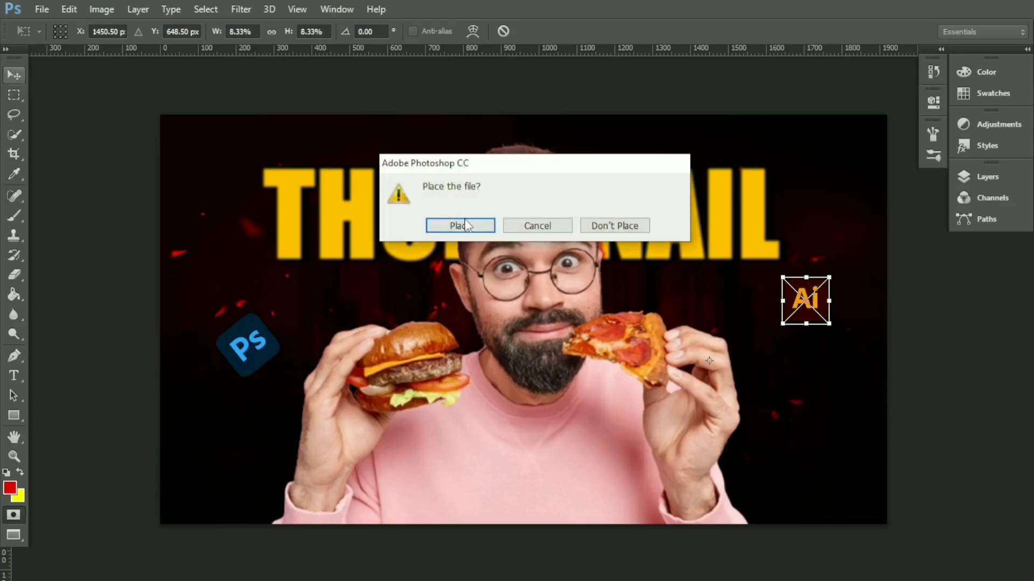